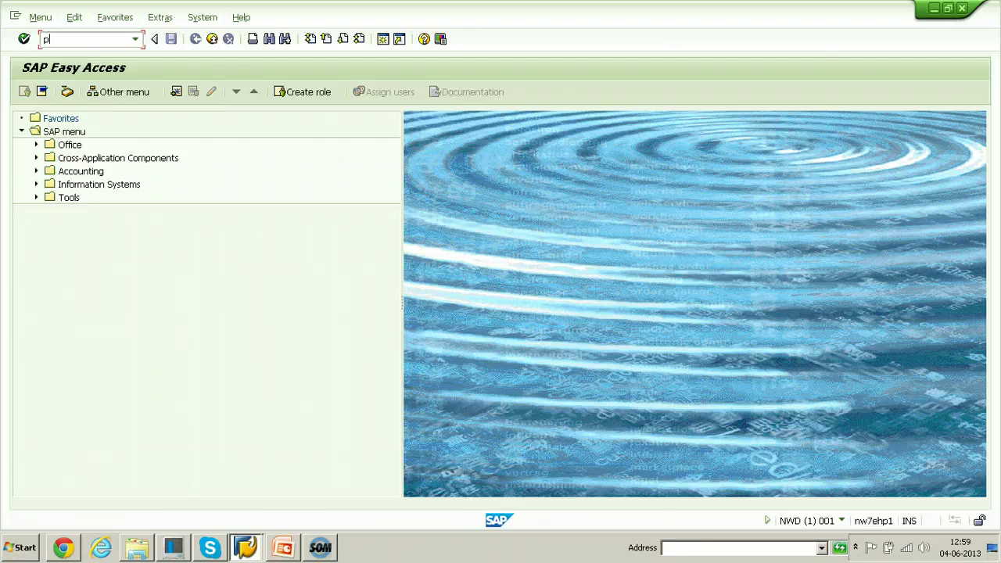
Open Role Maintenance with transaction PFCG and look up the existing single roles matching z*
text(g)
key(Return)
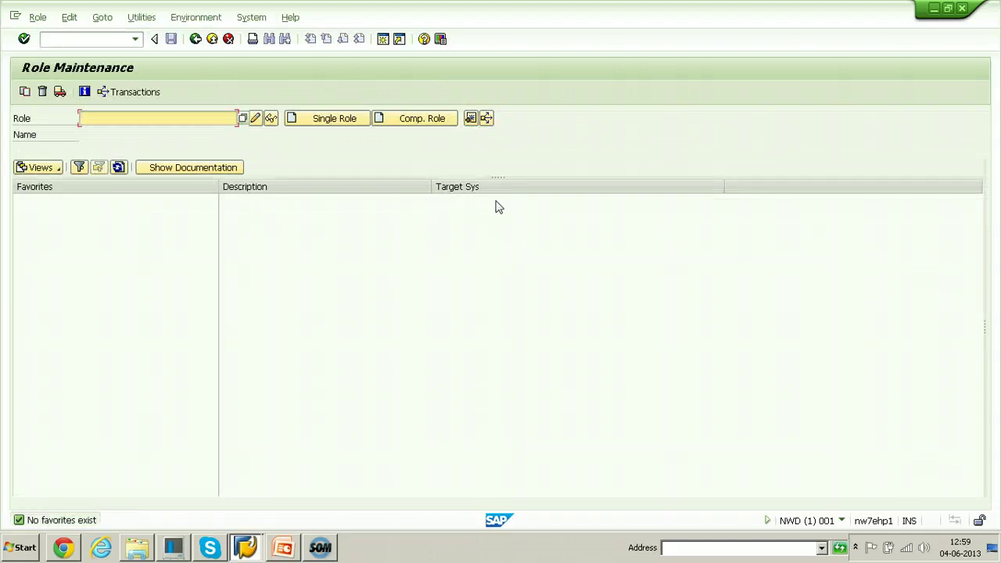
text(z)
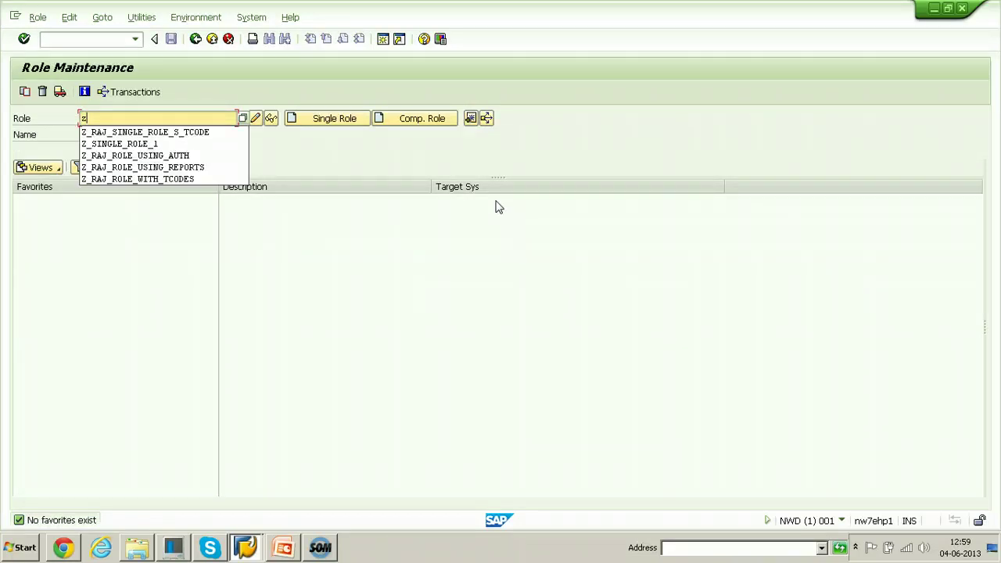
text(*)
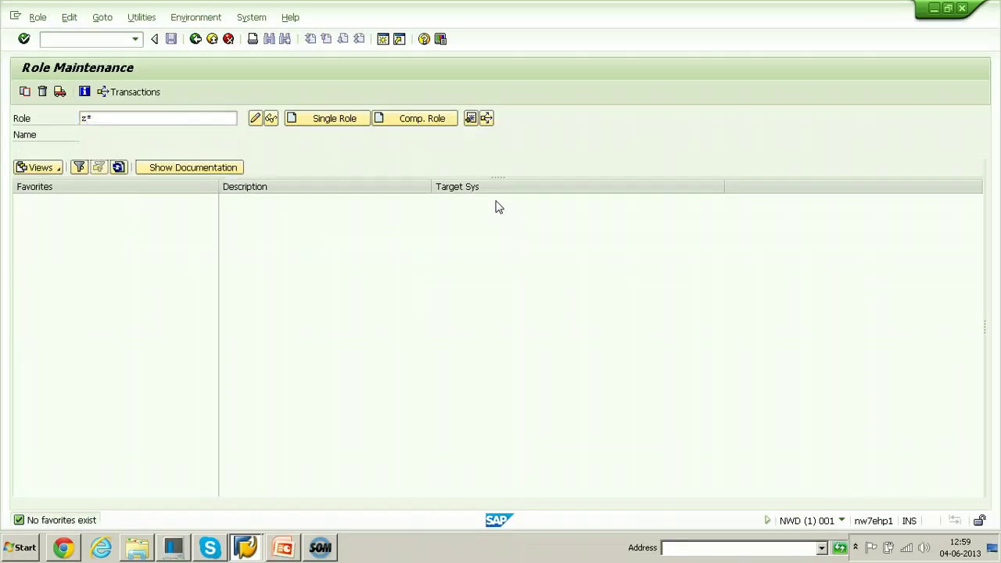
key(F4)
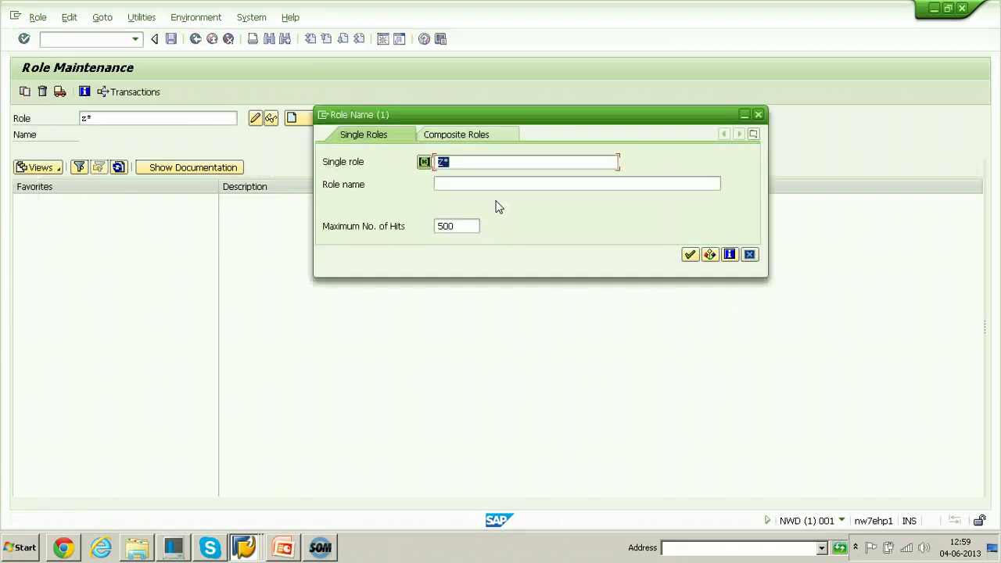
click(689, 254)
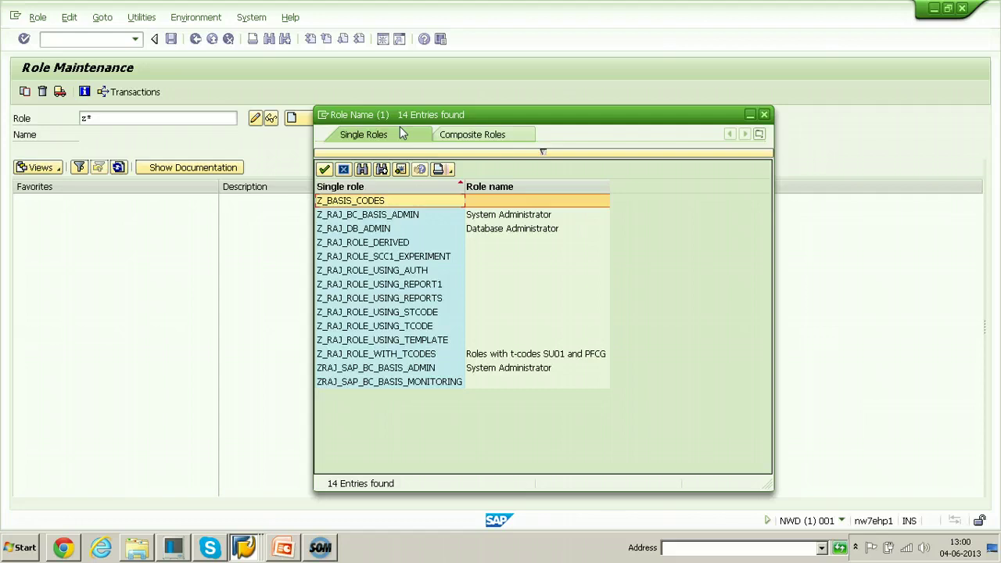
click(763, 114)
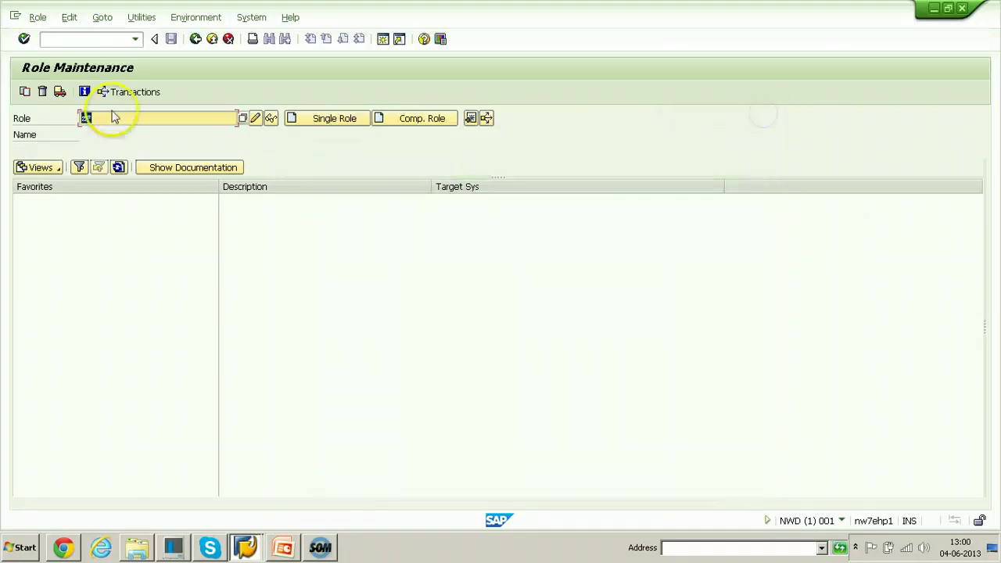
Create a single role named Z_RAJ_NEW_ROLE_SCC1_EXP and save it
click(113, 118)
key(BackSpace)
key(BackSpace)
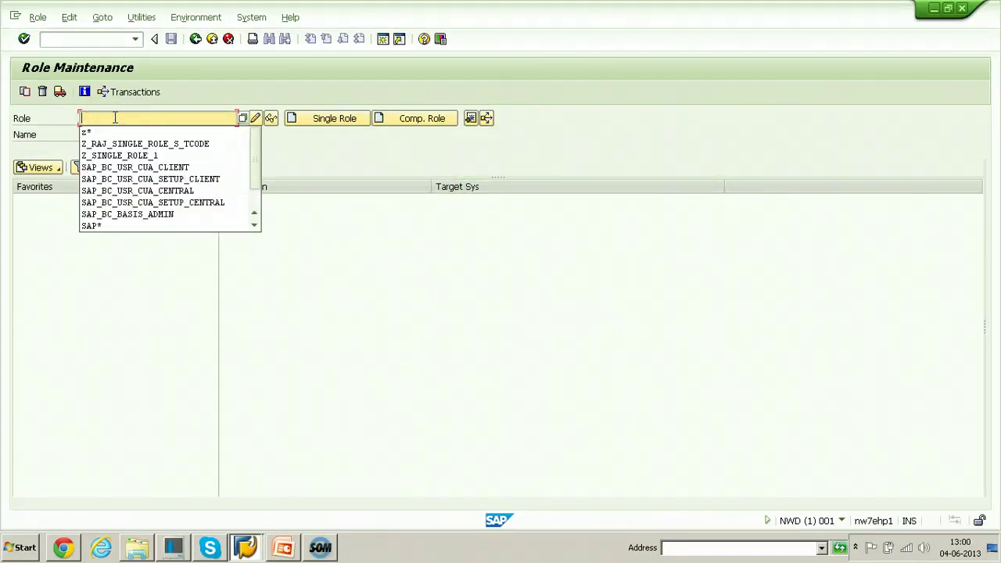
text(z)
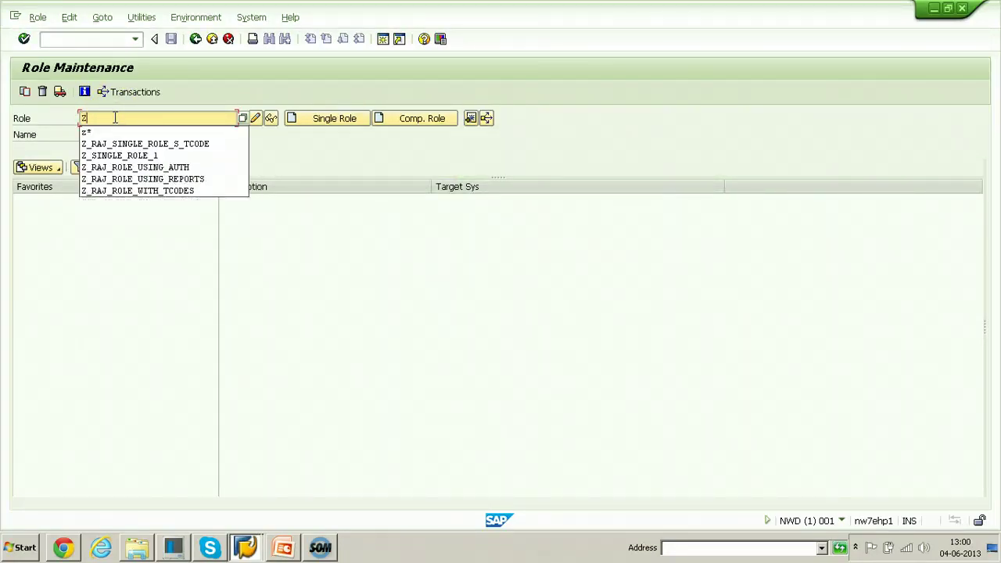
text(_RAJ)
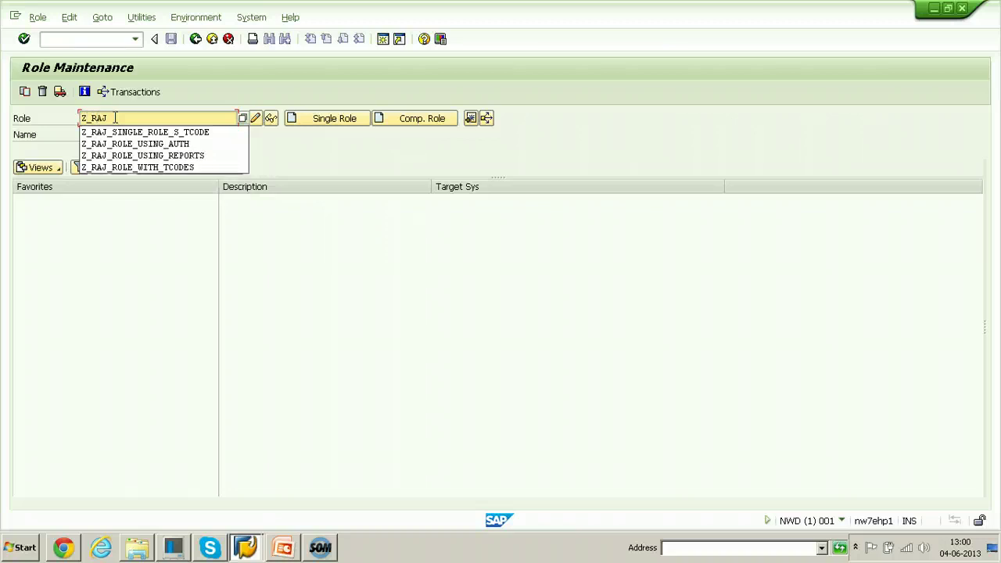
text(_ME)
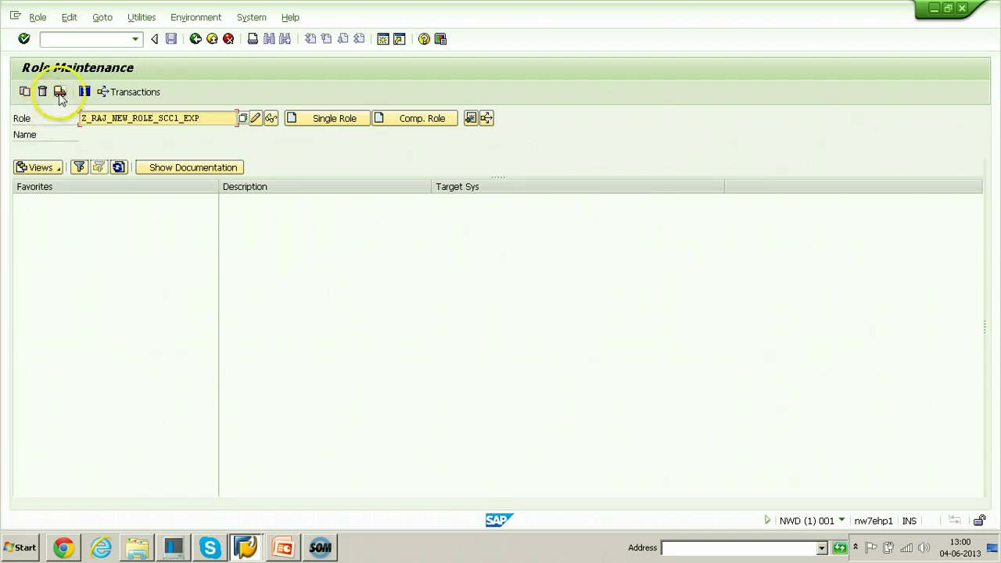
click(313, 117)
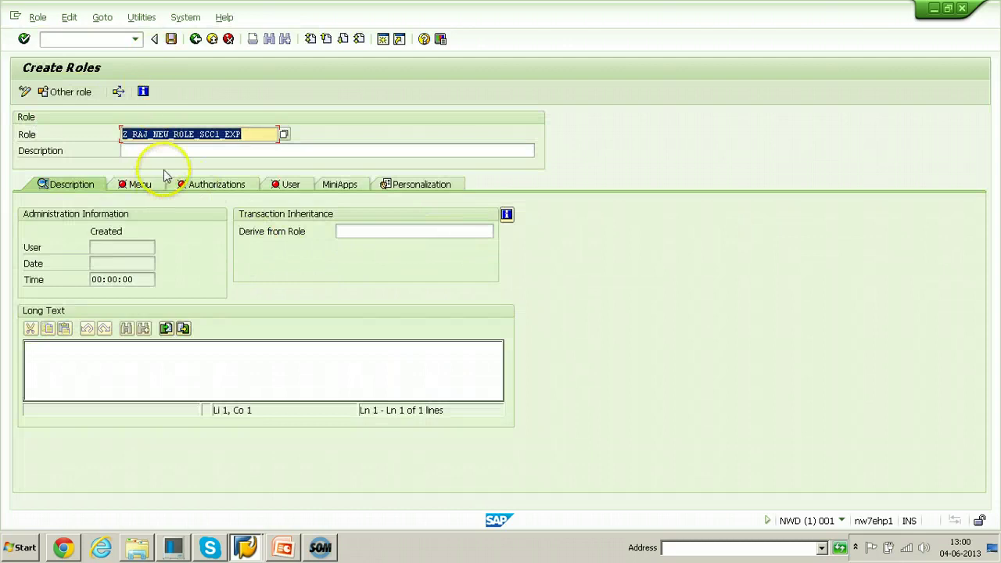
click(171, 39)
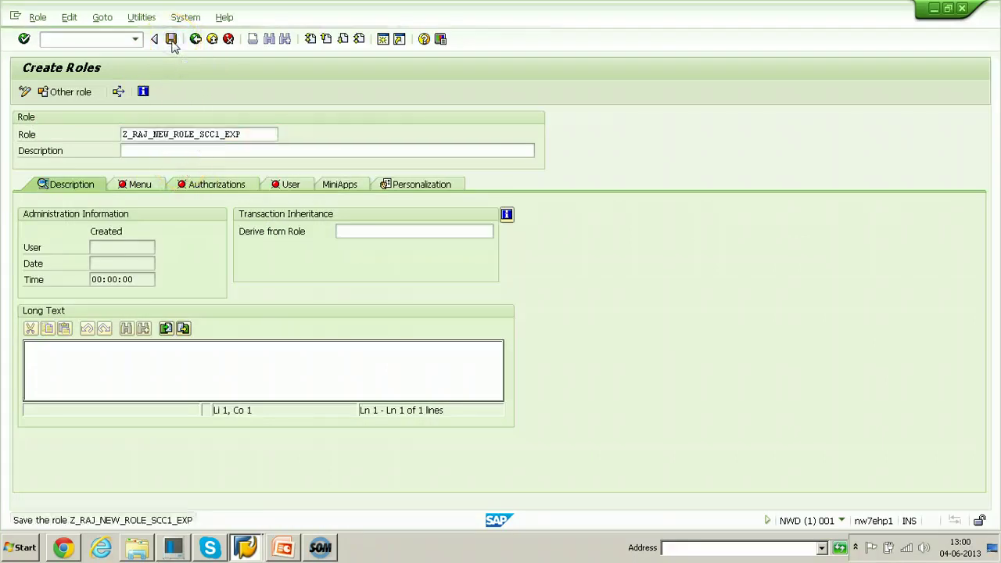
Assign transaction SCC1 to the new role's menu
click(145, 186)
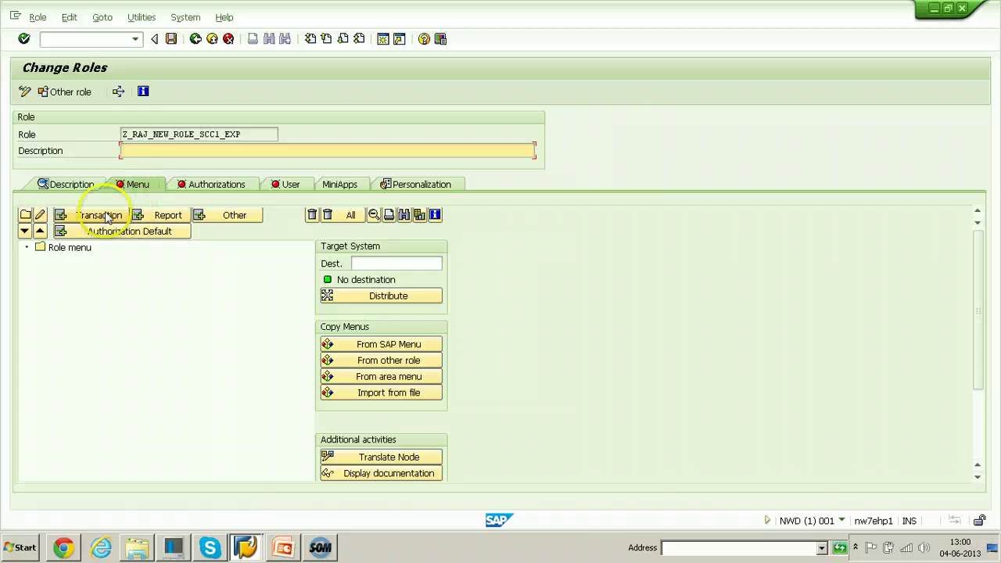
click(106, 214)
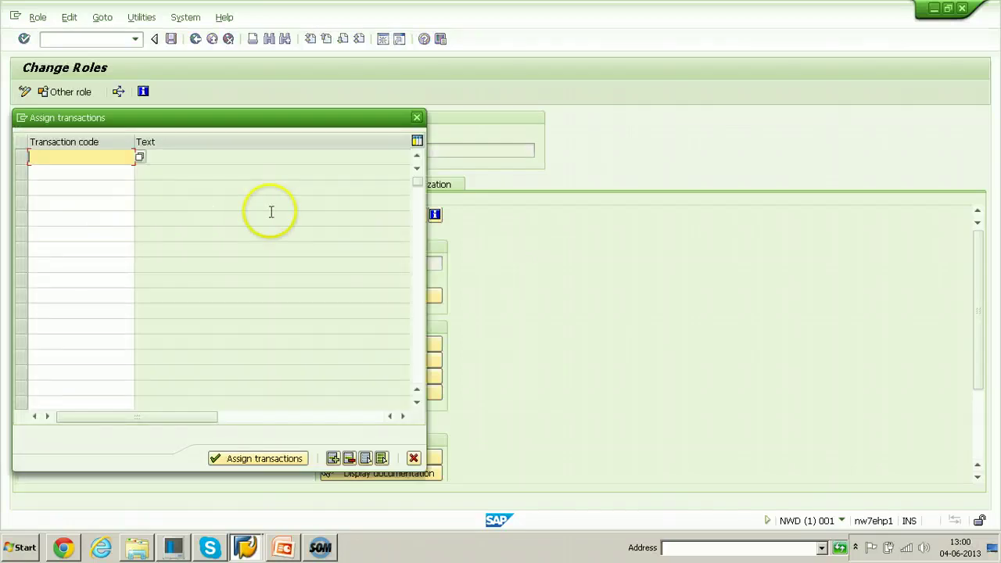
text(sccl)
key(Return)
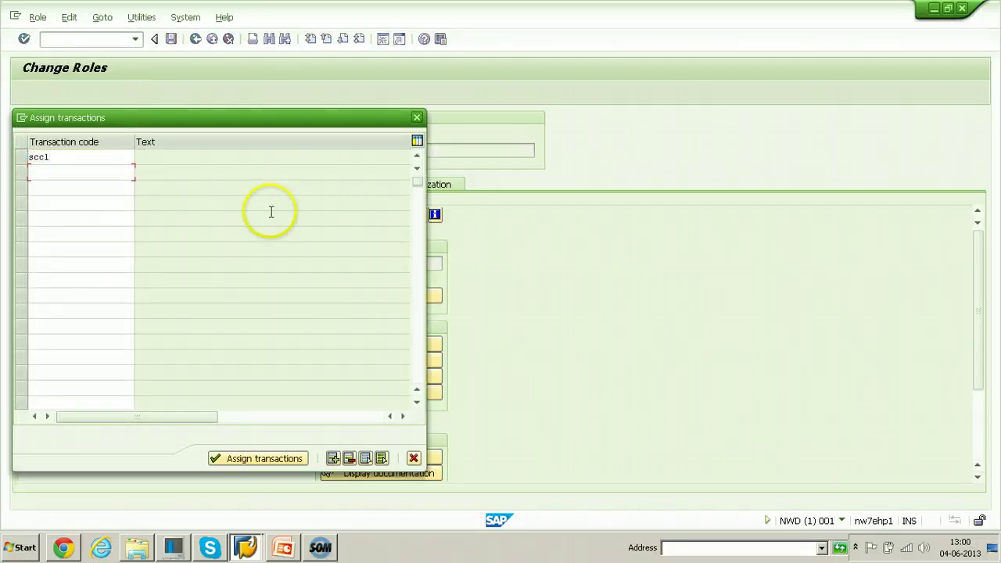
click(232, 459)
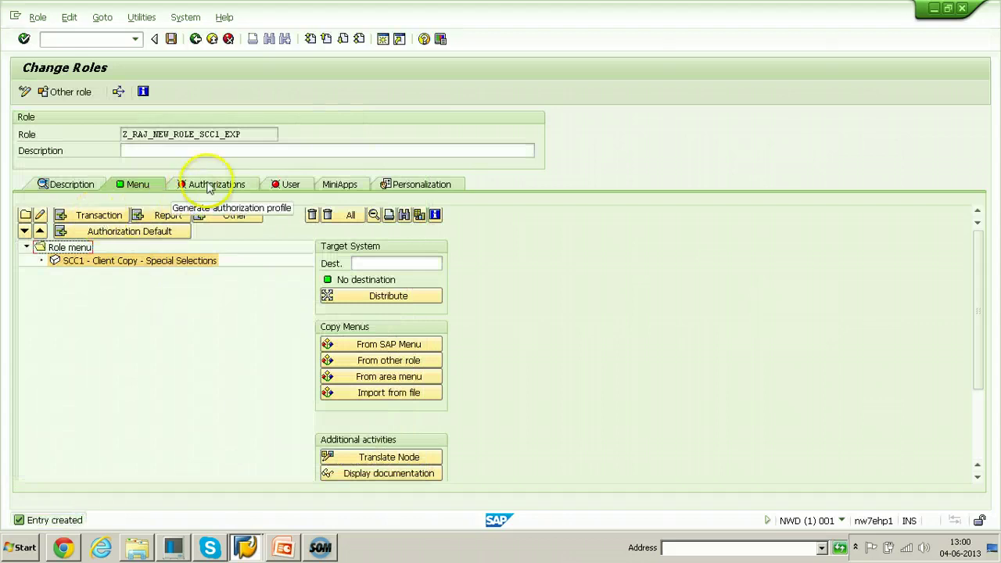
Have an authorization profile name proposed for the role and save the role
click(210, 187)
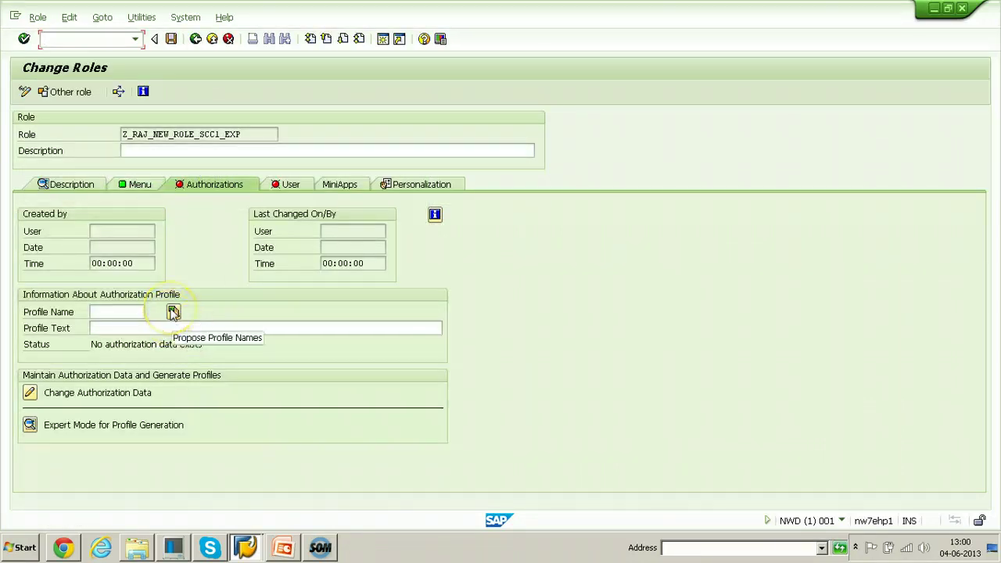
click(173, 312)
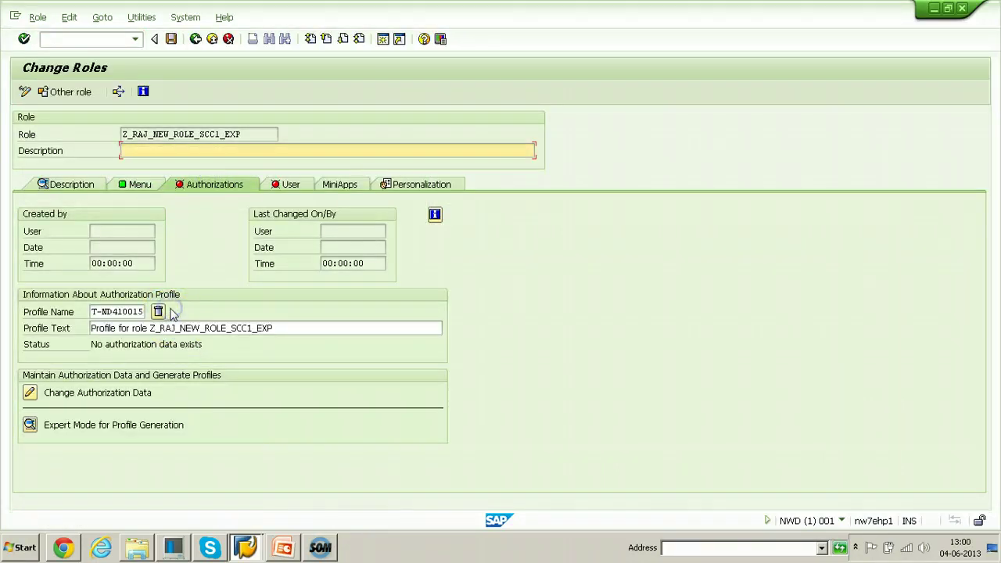
click(171, 39)
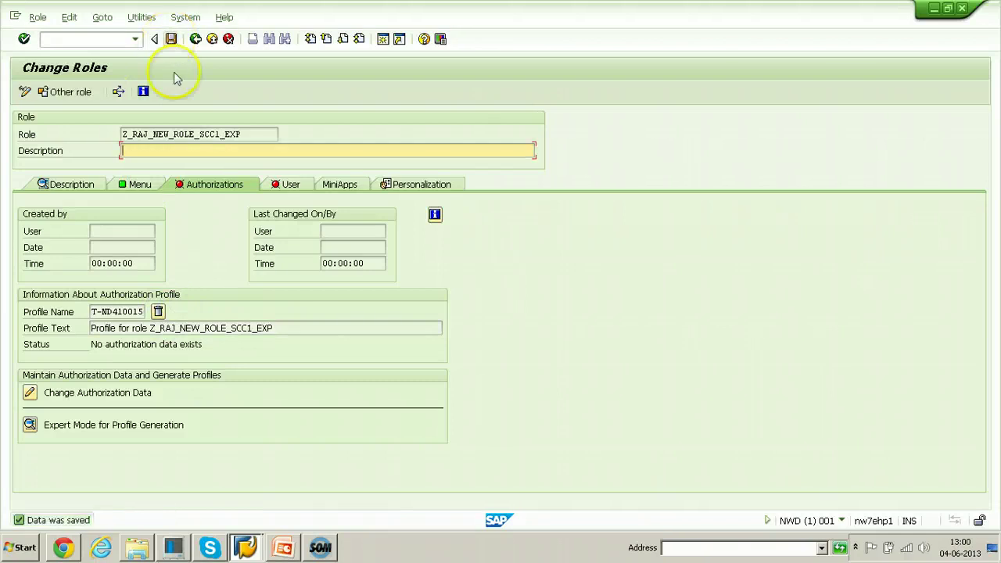
Assign full authorization to all open fields of the role's authorization data, then save and generate the profile
click(29, 395)
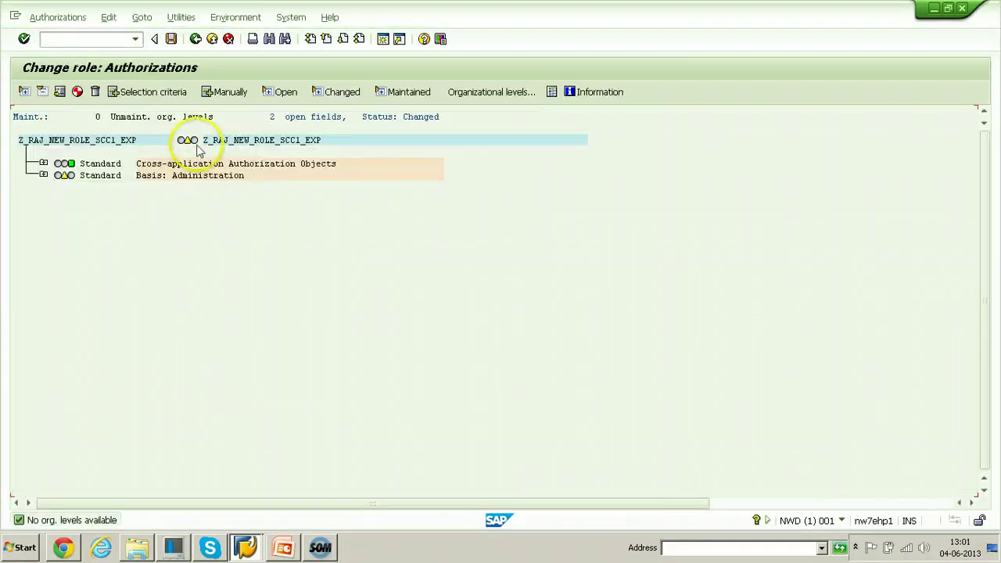
click(192, 145)
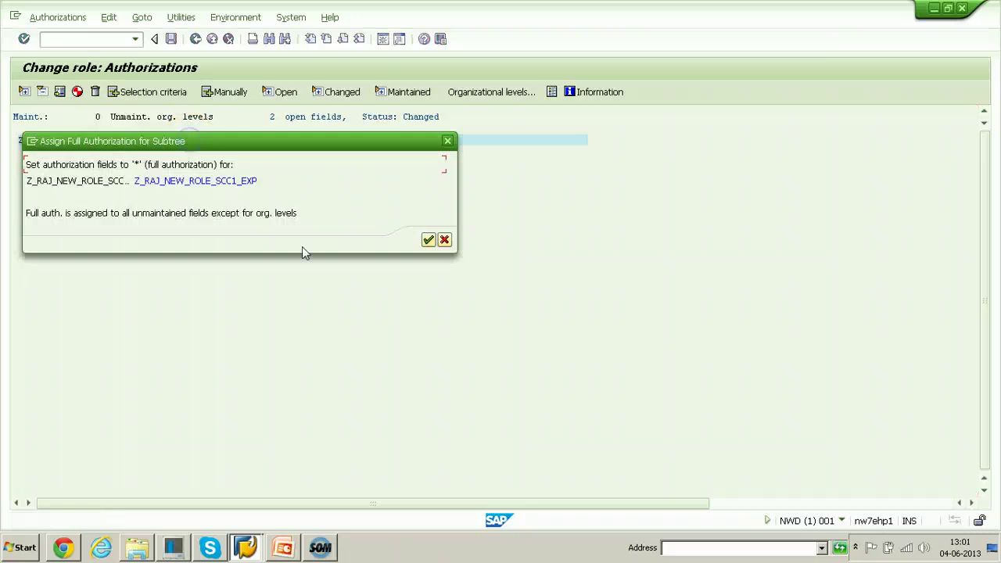
click(425, 240)
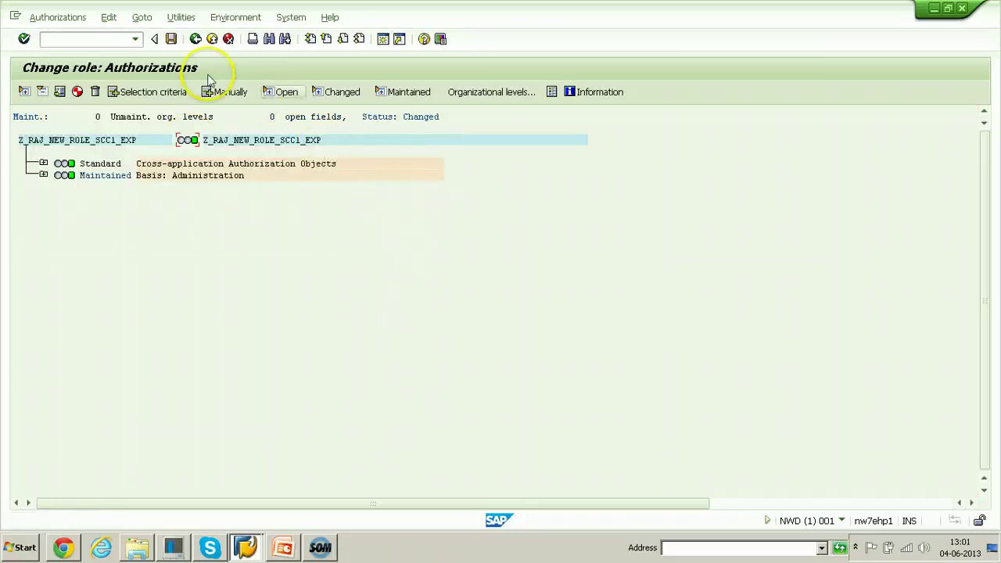
click(173, 39)
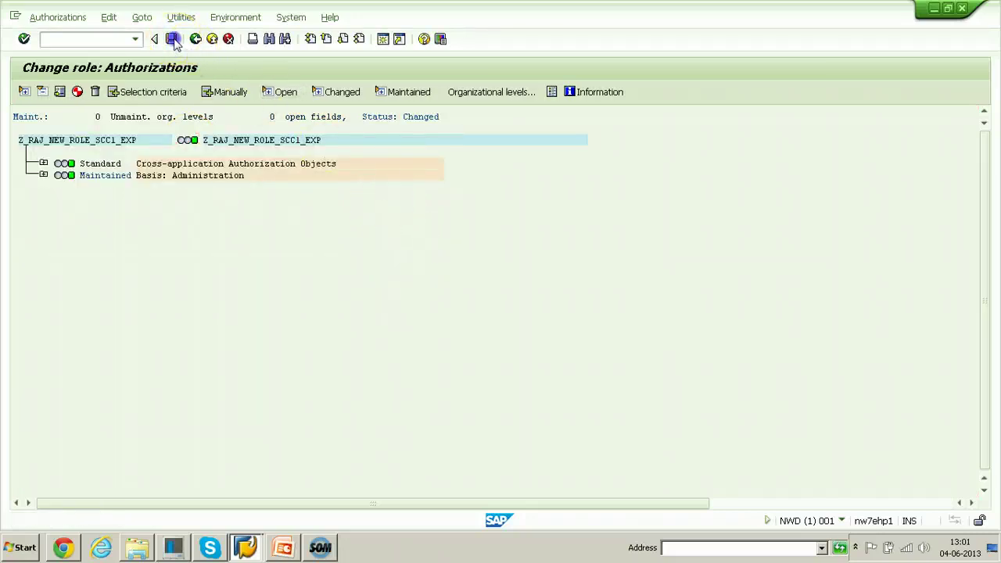
click(77, 92)
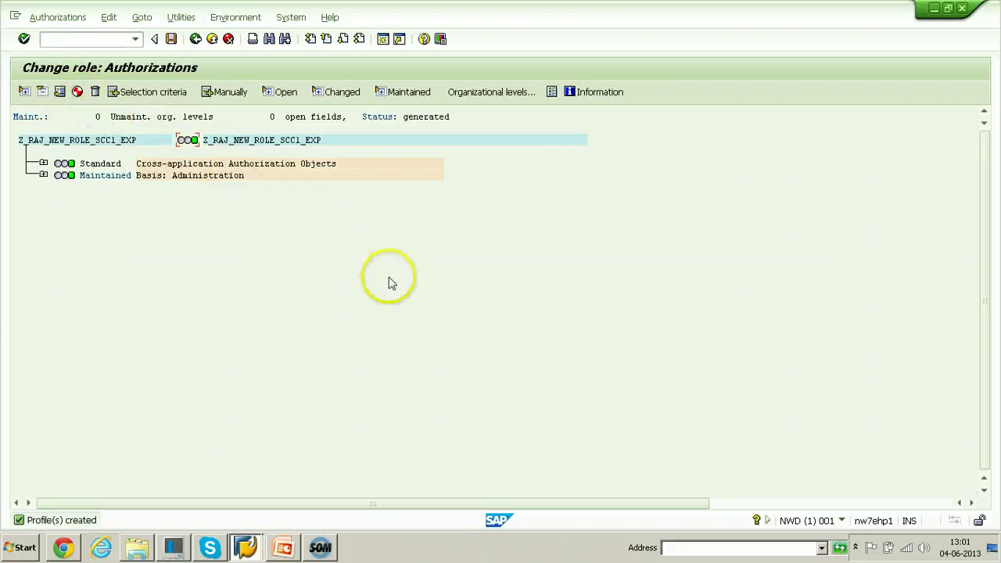
click(195, 40)
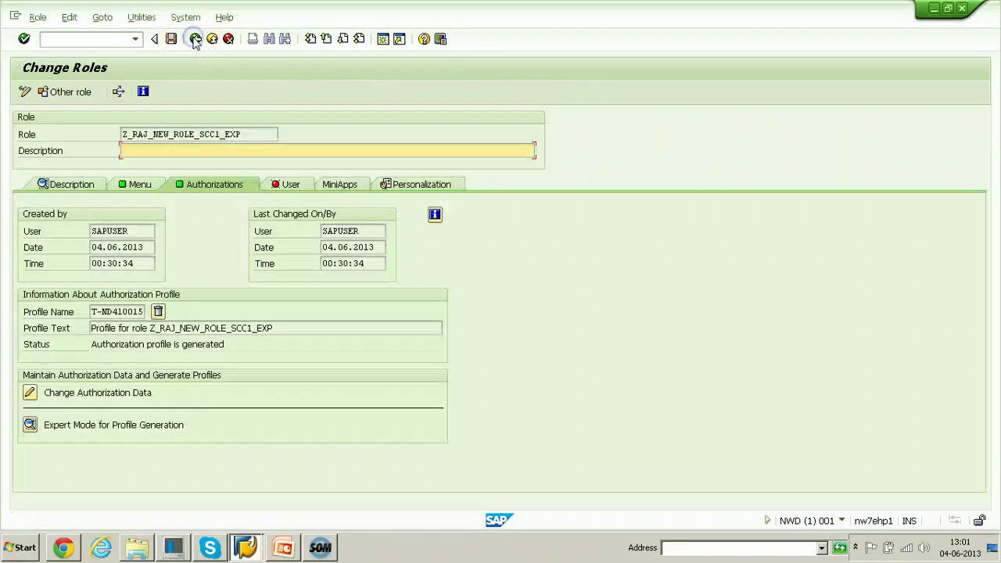
Assign user ID USER11 to the role, save the assignment and return to the Role Maintenance start screen
click(290, 189)
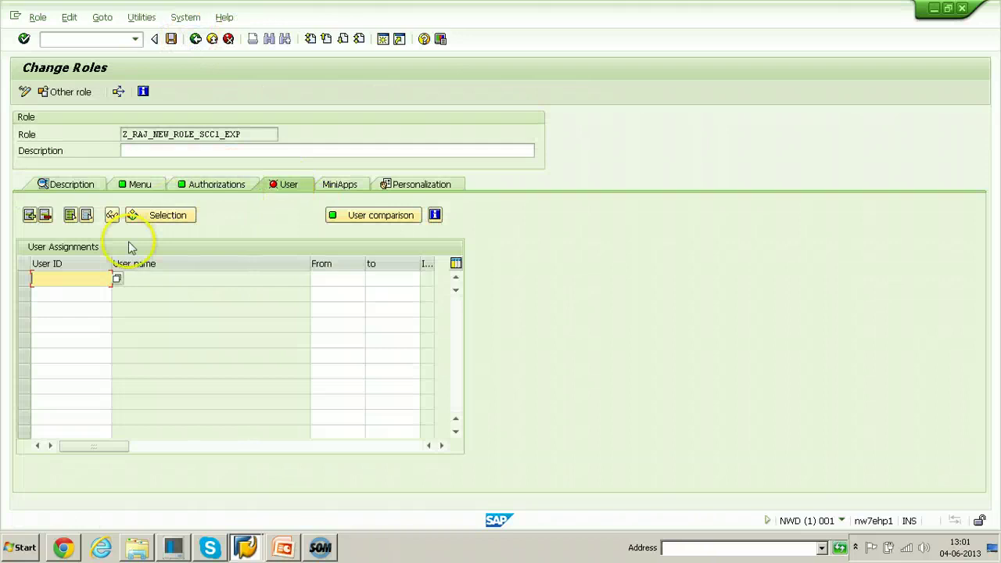
text(use)
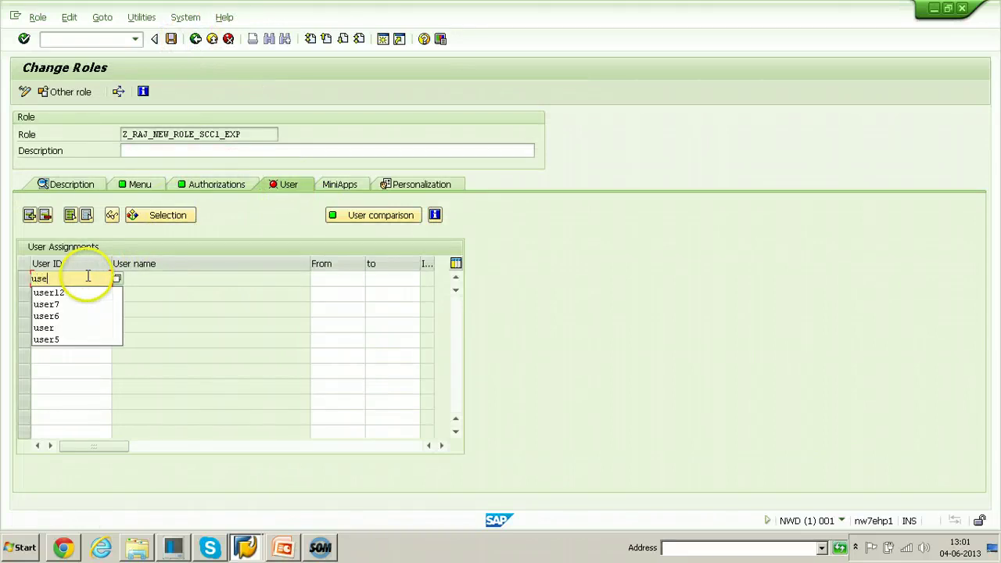
text(r13)
key(Return)
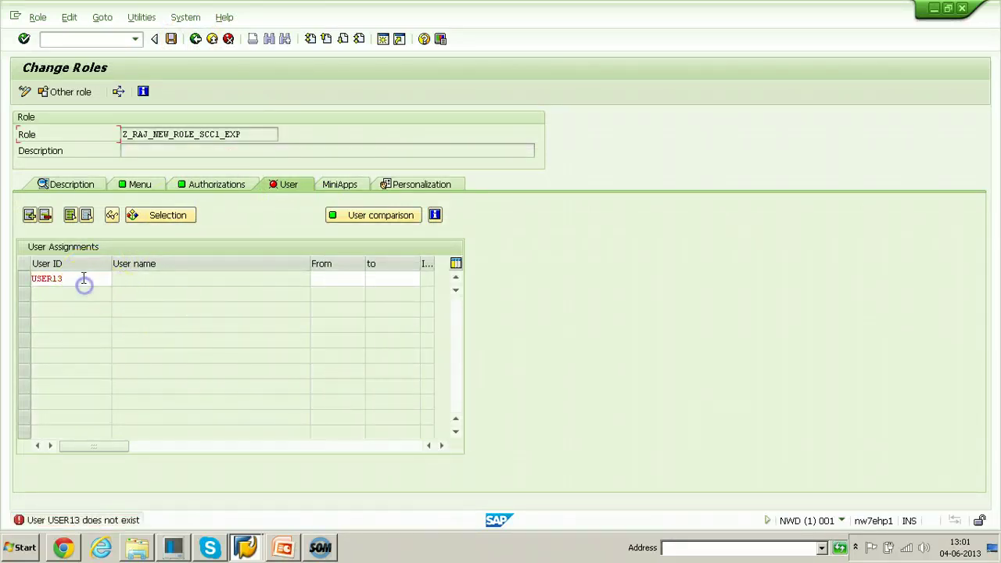
click(83, 278)
text(1)
key(Return)
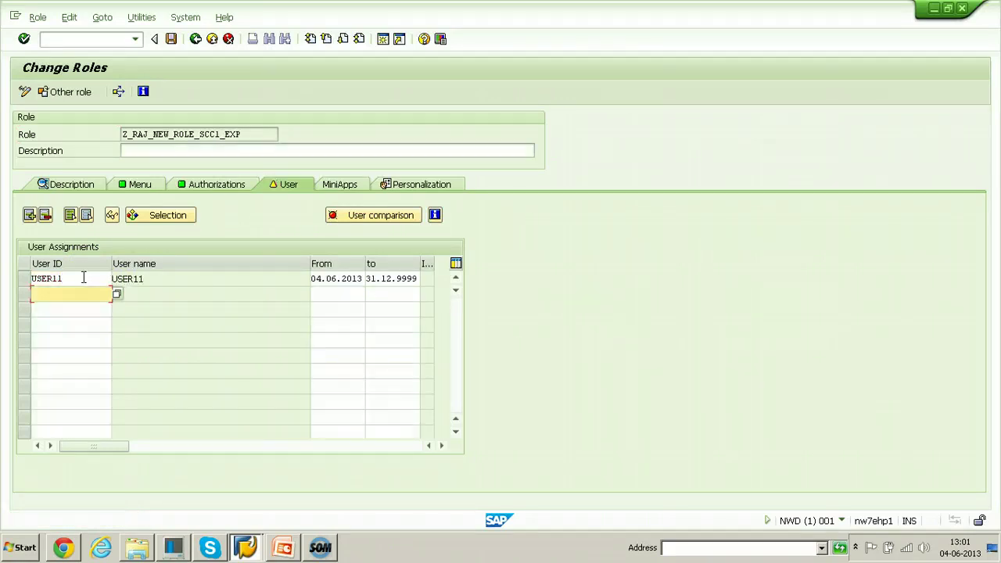
click(171, 38)
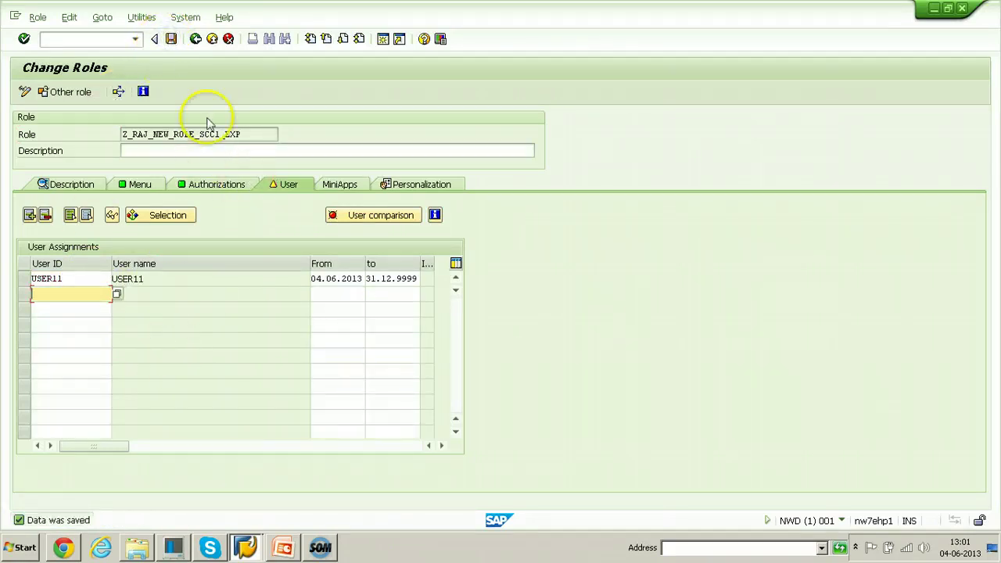
click(196, 38)
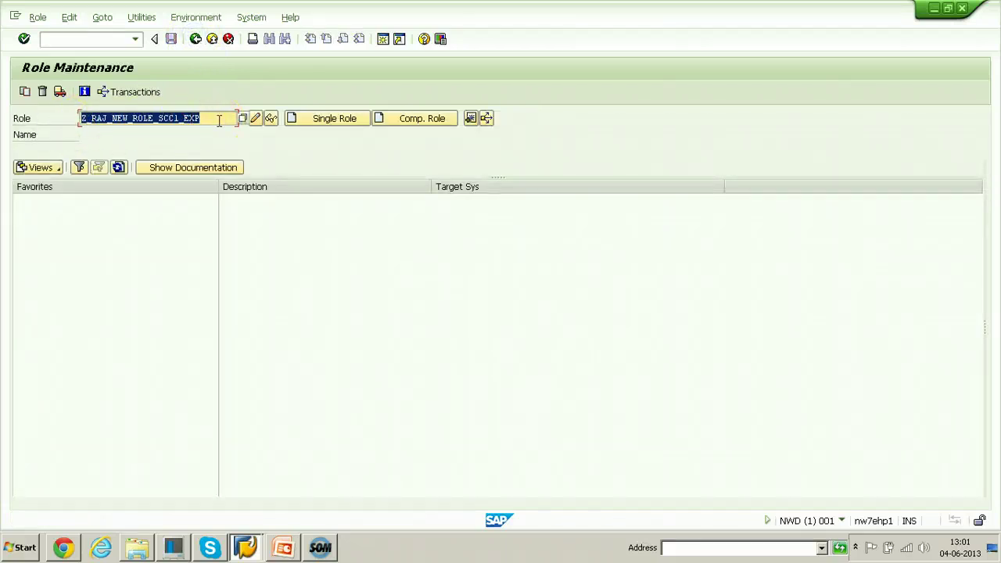
Start a mass transport of role Z_RAJ_NEW_ROLE_SCC1_EXP with its generated profiles, including both user assignment and personalization
click(59, 92)
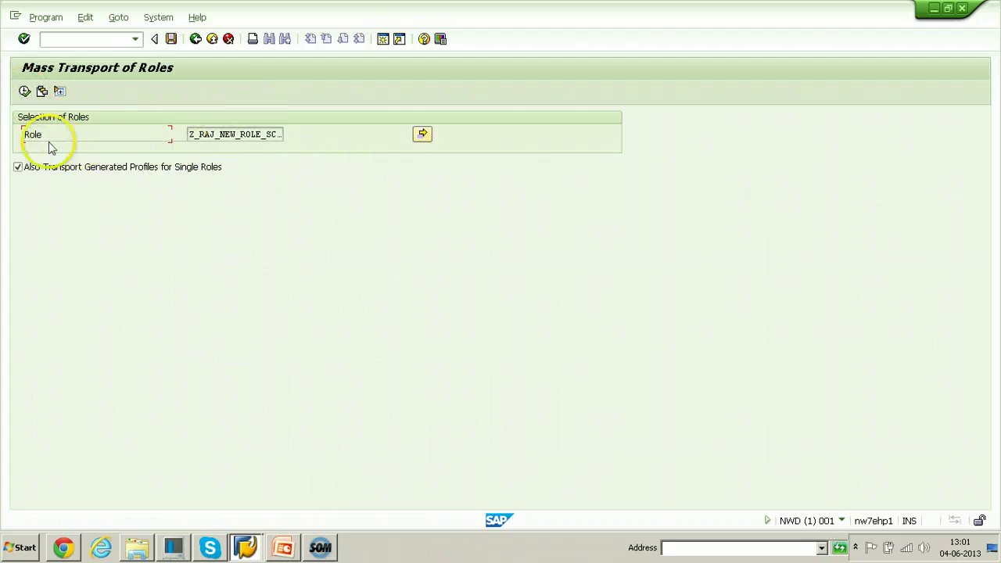
click(197, 134)
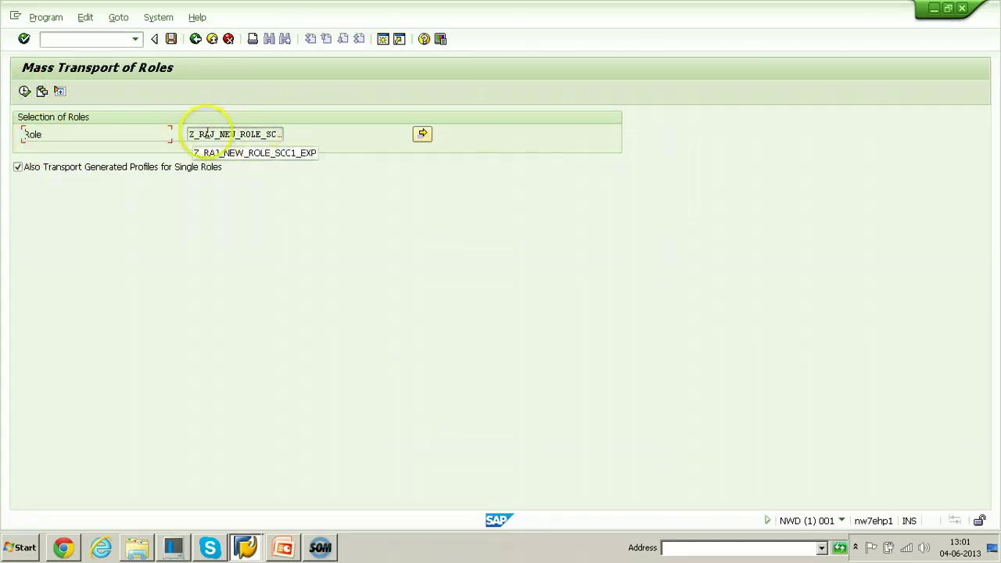
click(188, 136)
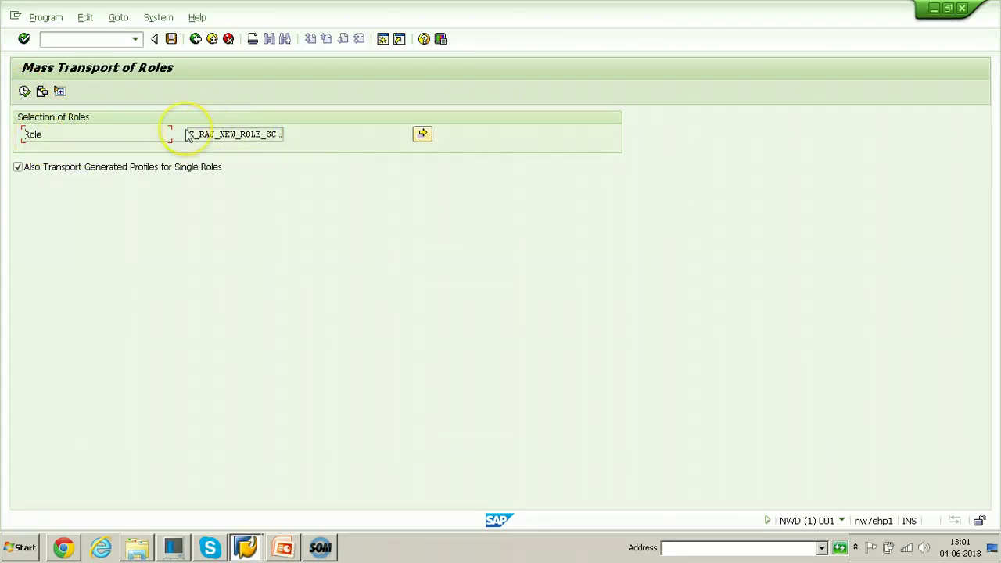
click(24, 92)
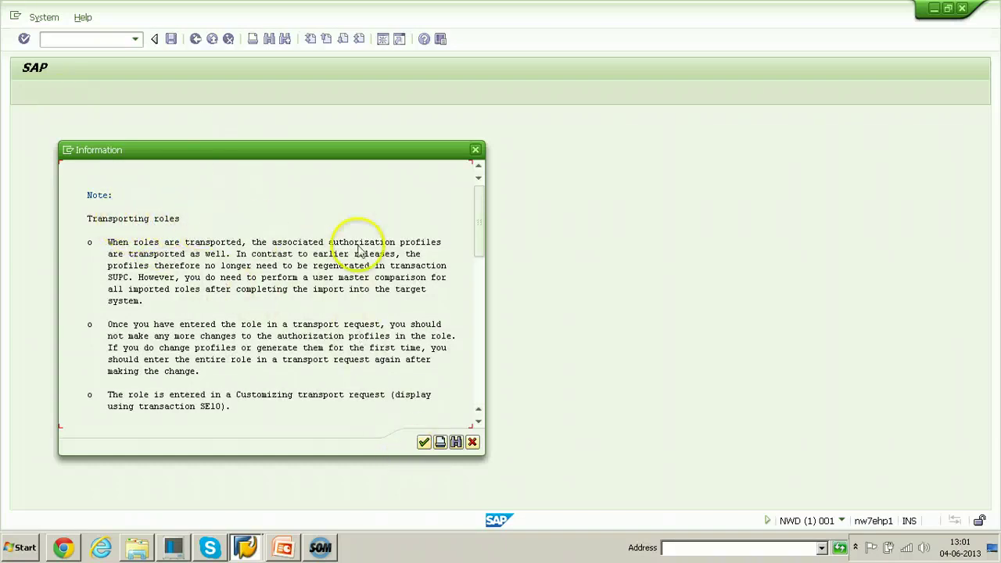
click(424, 443)
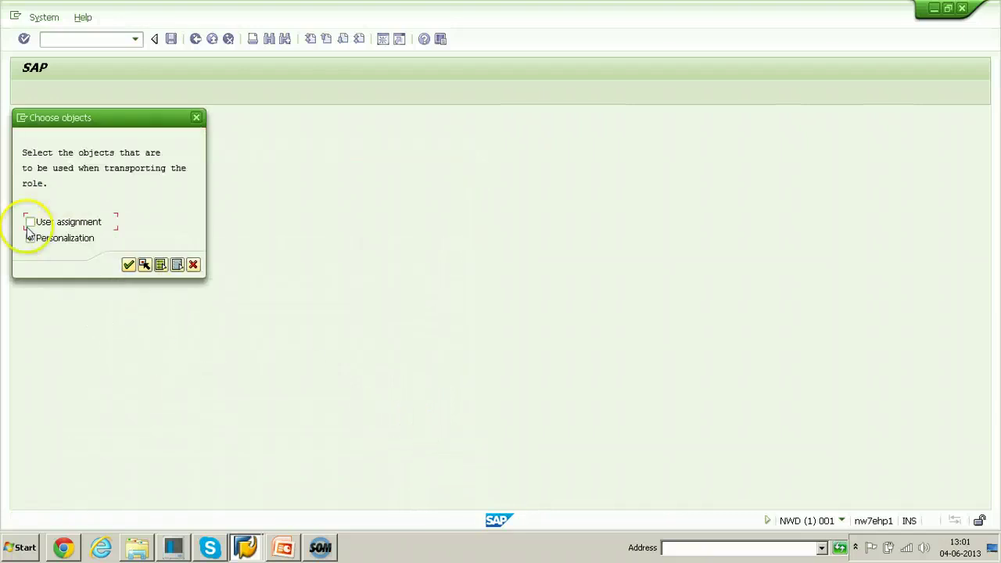
click(30, 222)
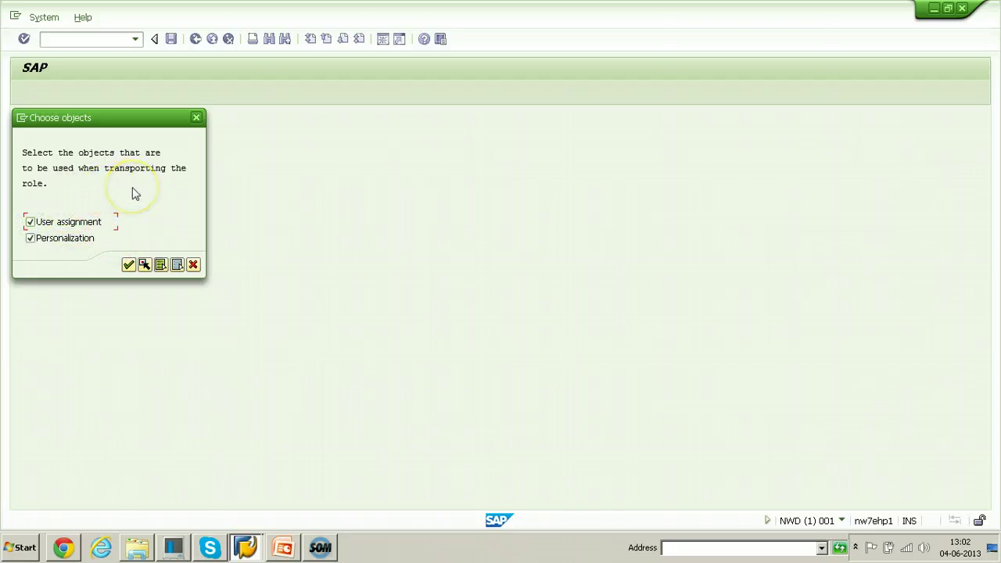
click(129, 265)
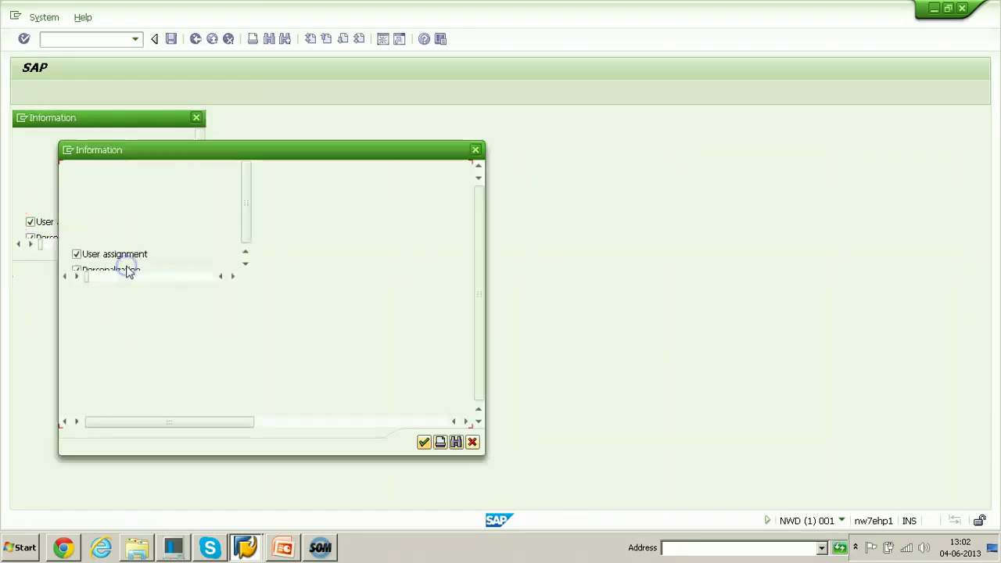
click(423, 443)
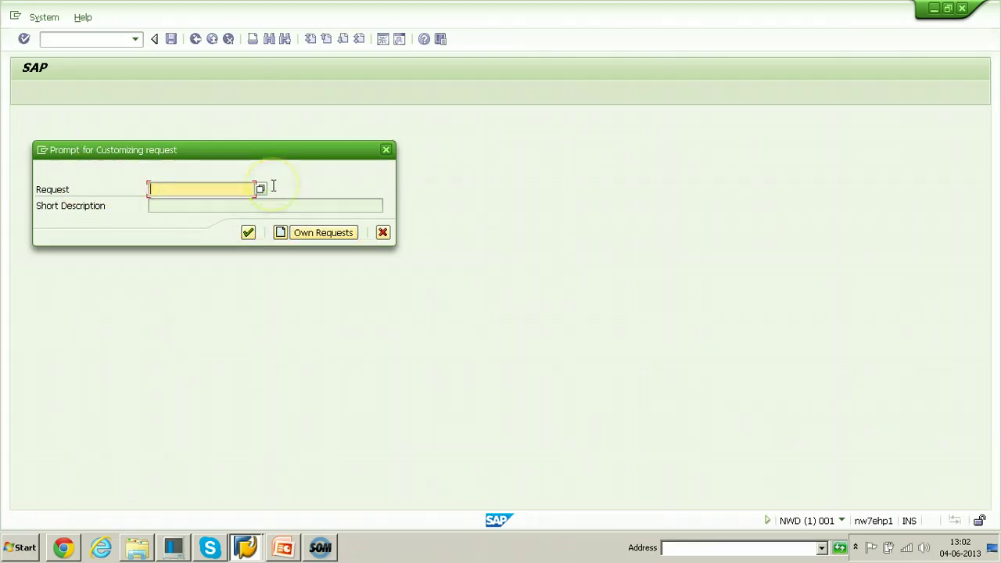
Create a Customizing request described as "TR for copying change in the role to 400 client" and enter the role in it
click(279, 233)
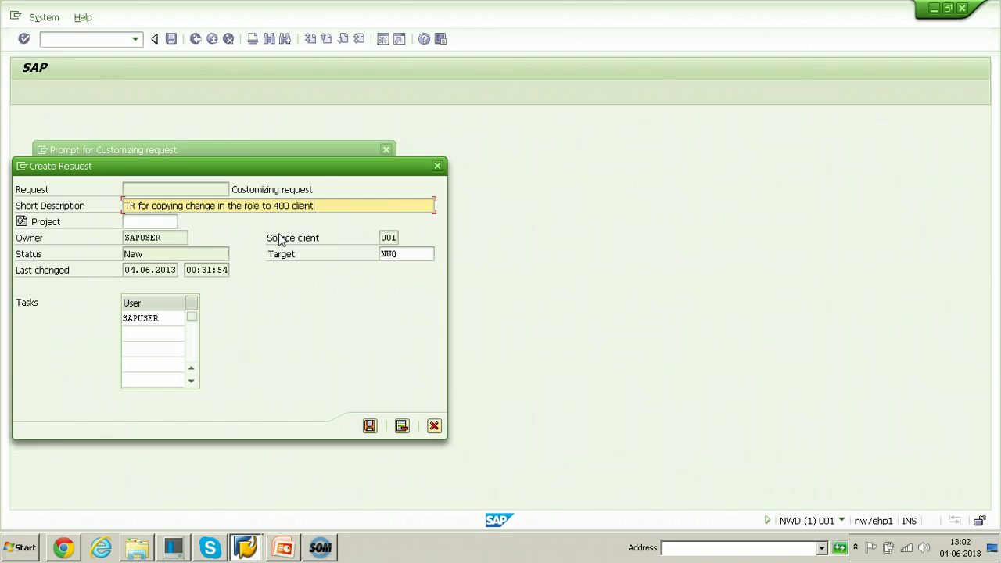
click(370, 426)
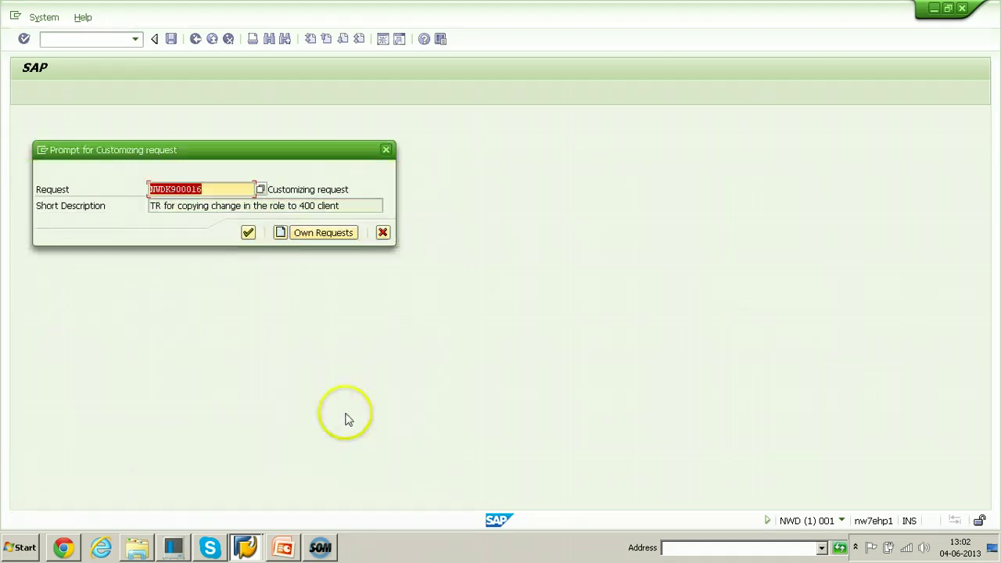
click(209, 189)
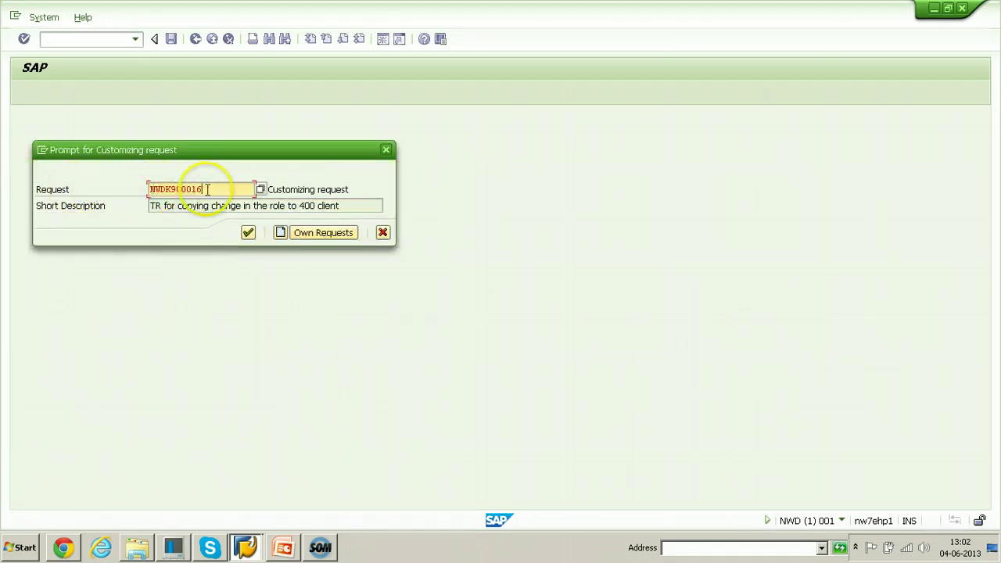
click(248, 232)
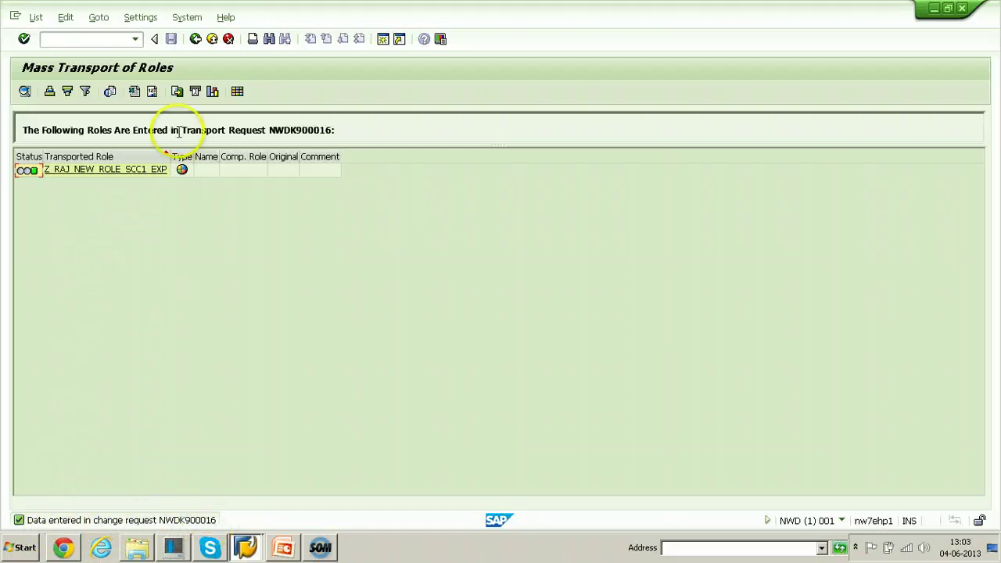
Log off from client 001 and confirm the logoff
click(197, 19)
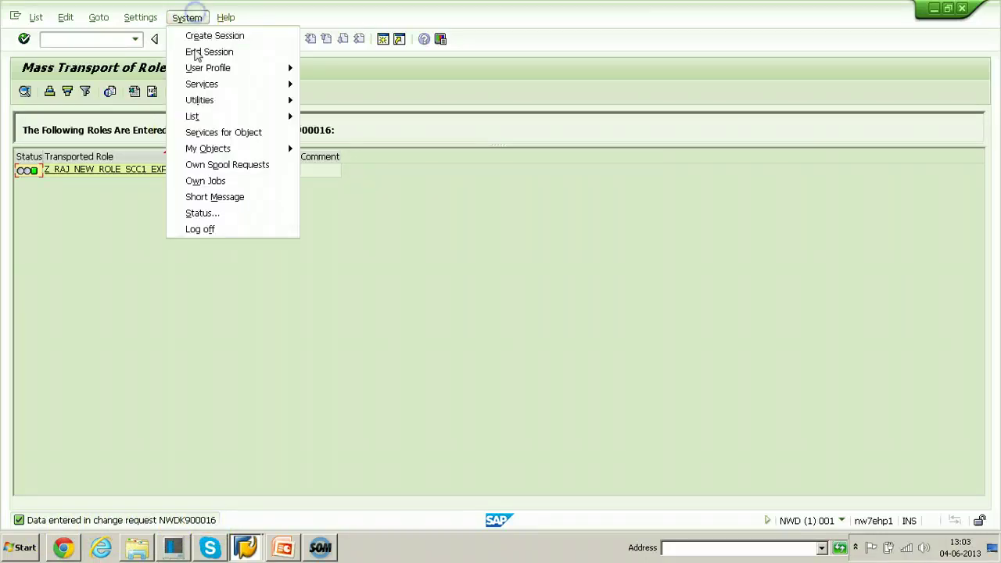
click(211, 230)
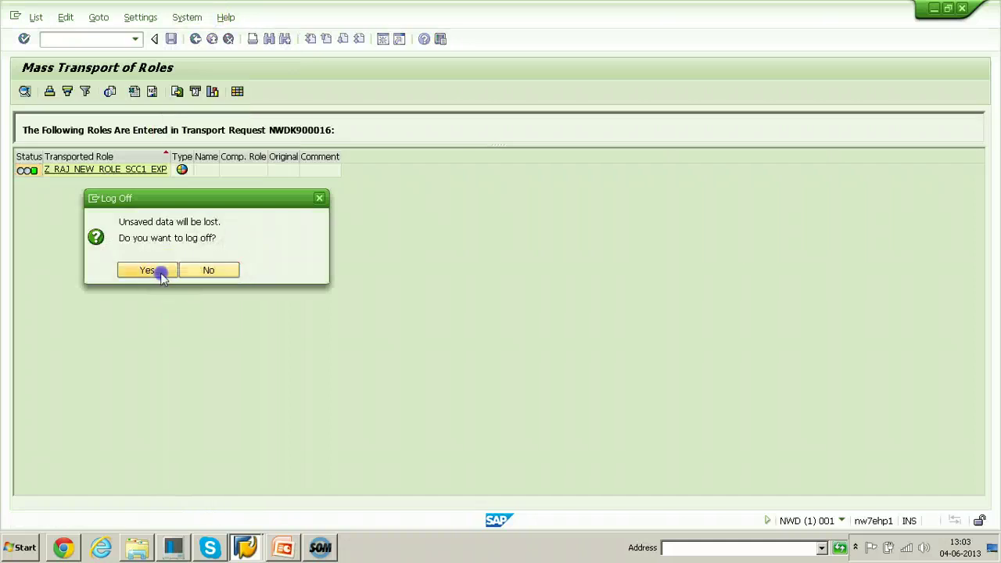
click(161, 270)
Log on to the Netweaver 7.0 system in client 400 as sapuser with the account password
click(383, 138)
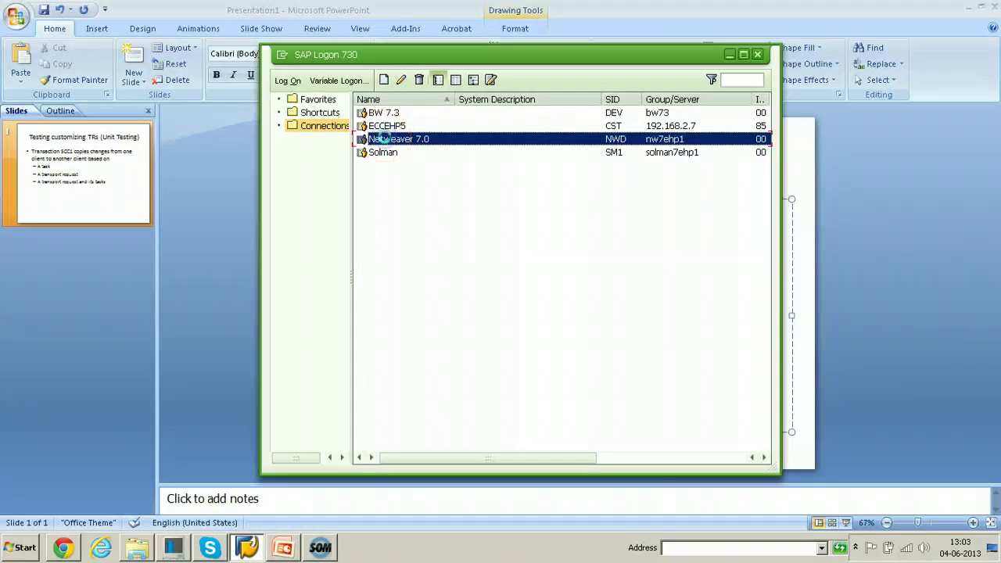
key(Return)
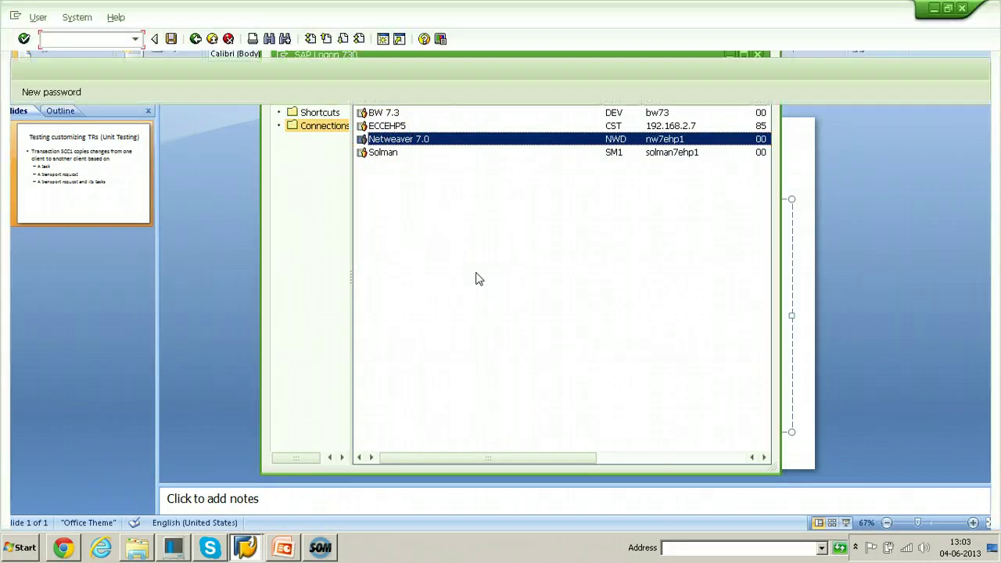
key(shift+Tab)
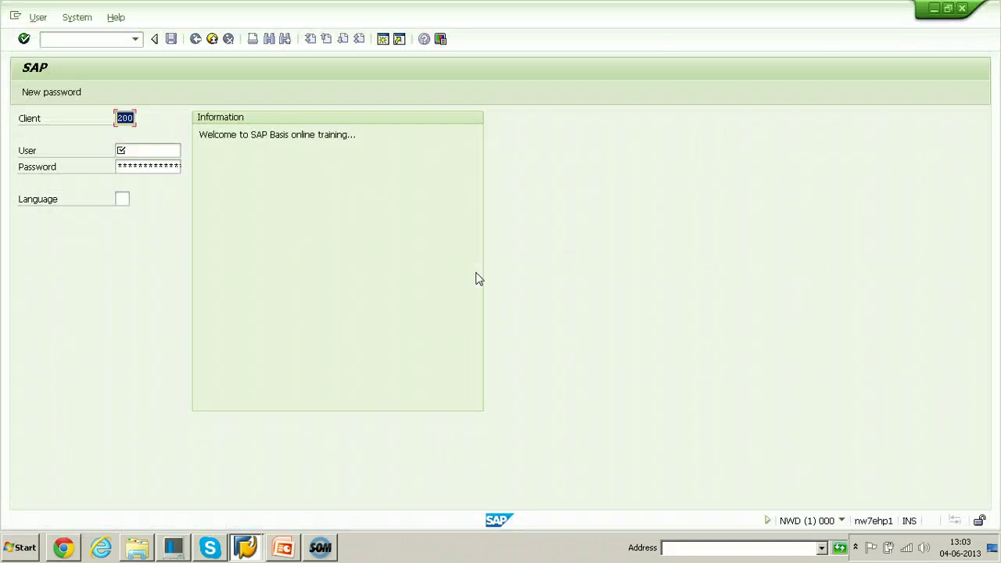
text(400)
key(Tab)
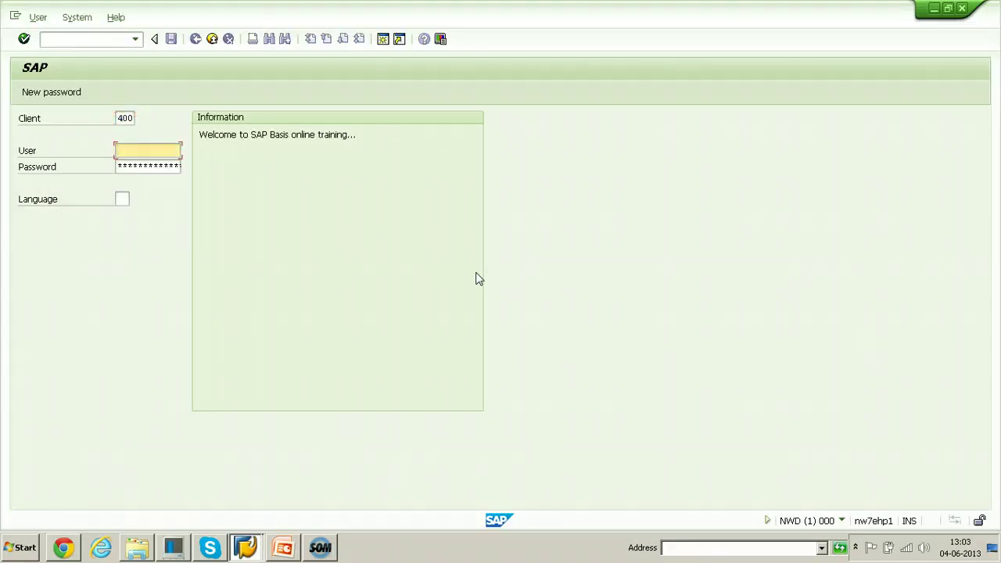
text(sapu)
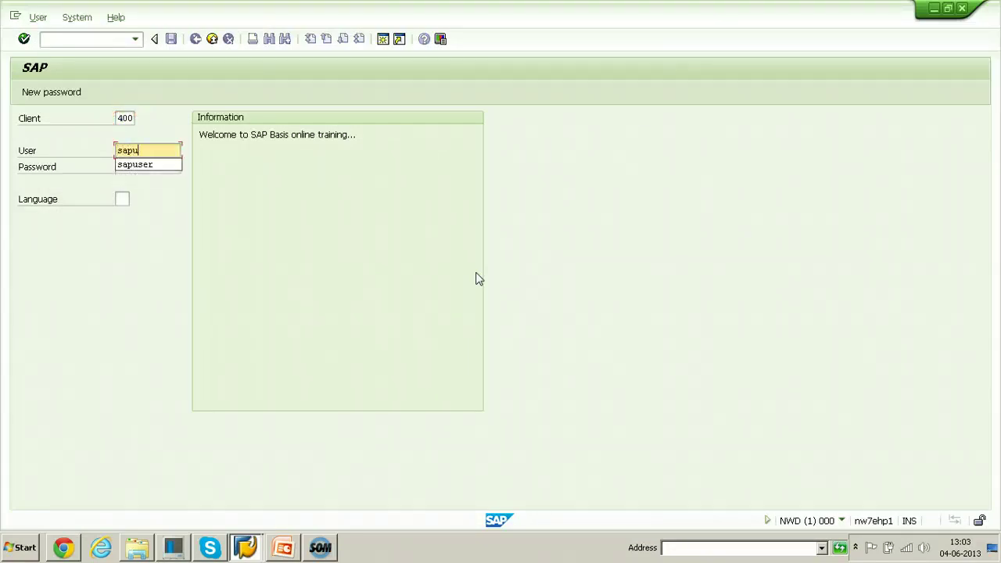
text(ser)
key(Tab)
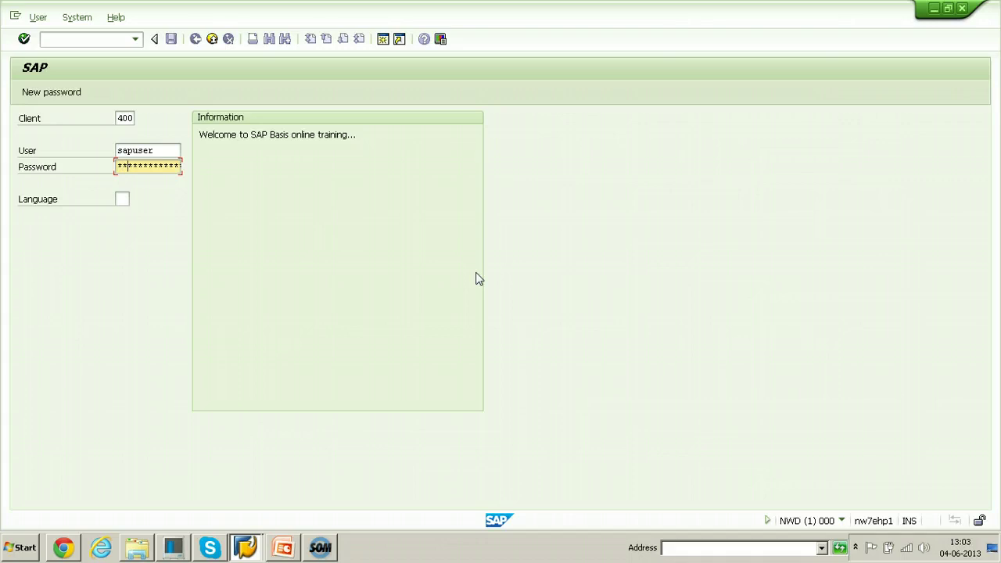
key(Return)
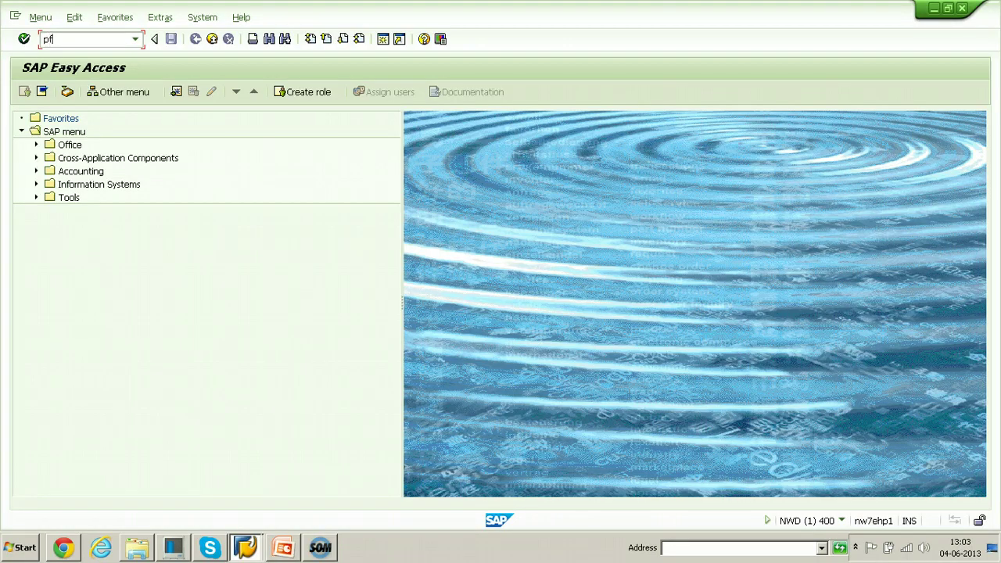
Search Role Maintenance in client 400 for single roles matching z*, close the results and return to SAP Easy Access
key(Return)
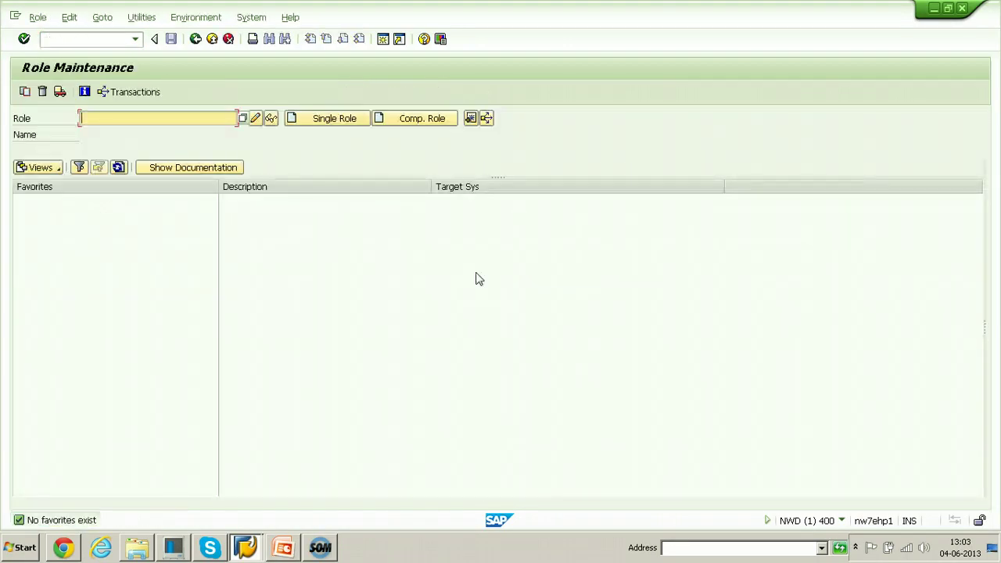
text(z*)
key(Escape)
key(F4)
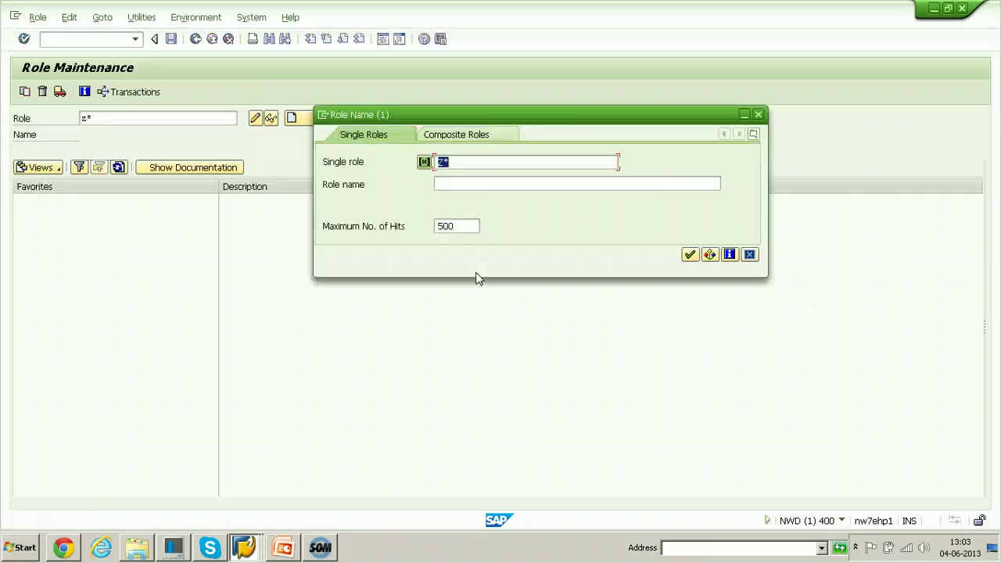
key(Return)
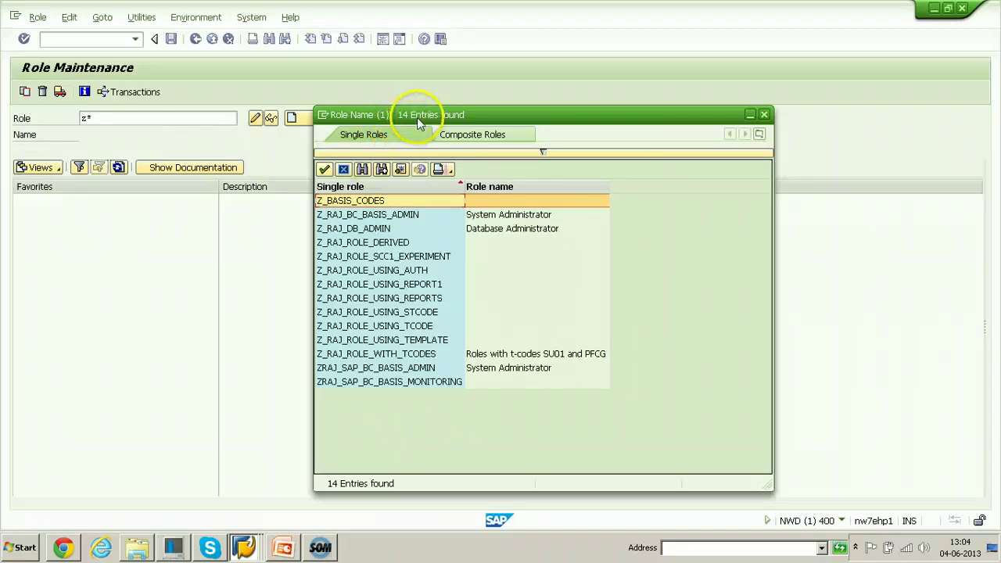
click(764, 116)
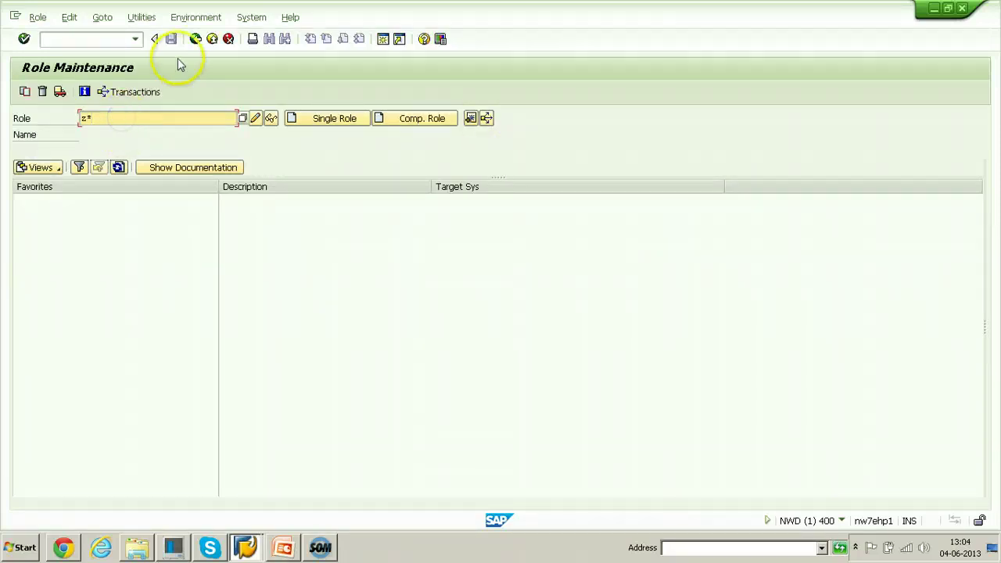
click(196, 38)
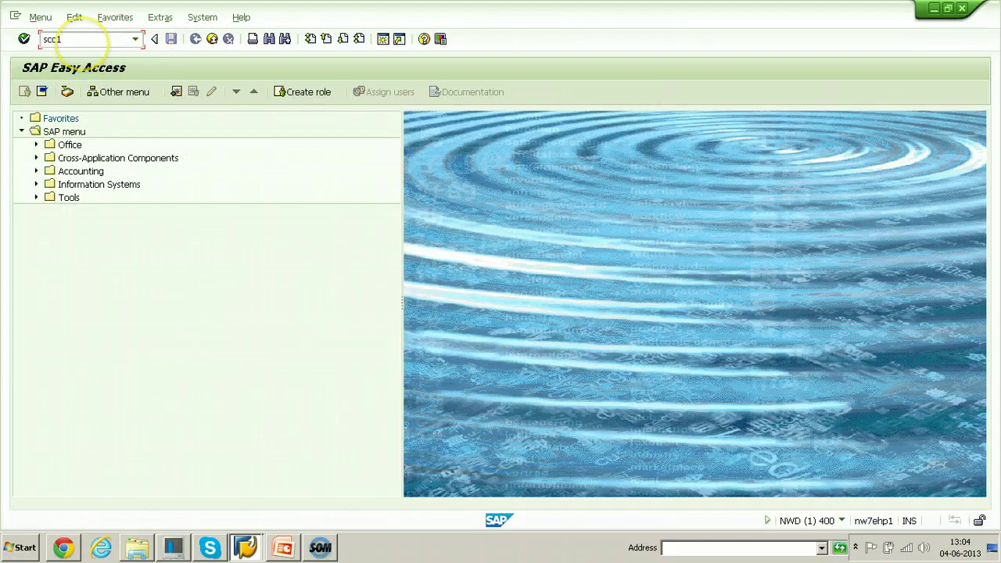
Open transaction SCC1 and choose 001 as the source client
click(84, 35)
text(scc1)
key(Return)
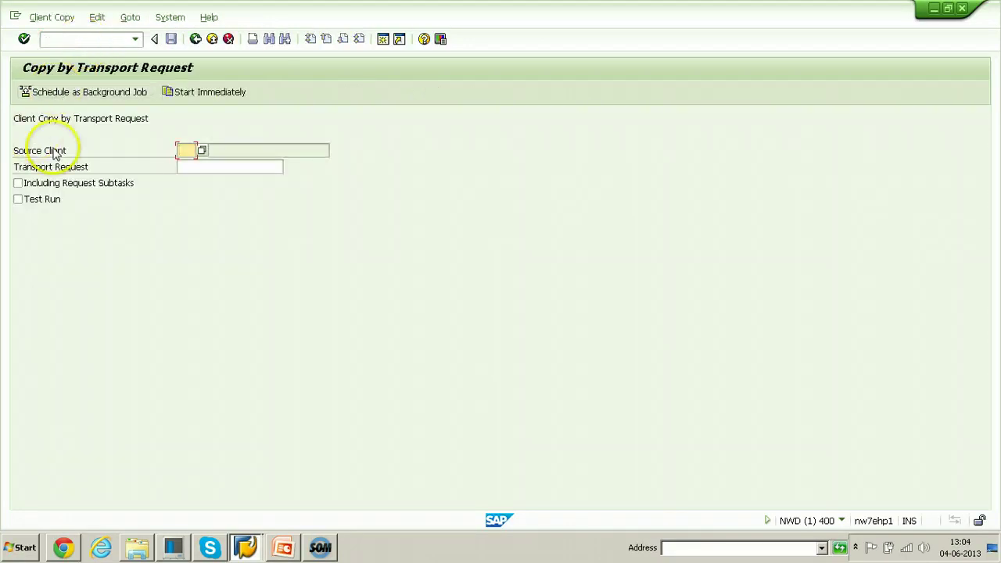
click(201, 150)
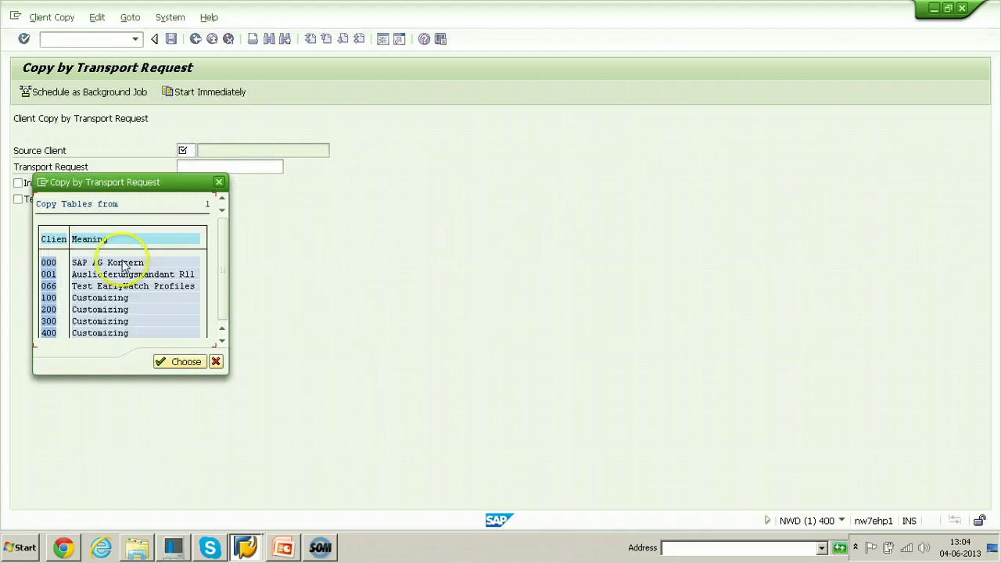
double_click(49, 275)
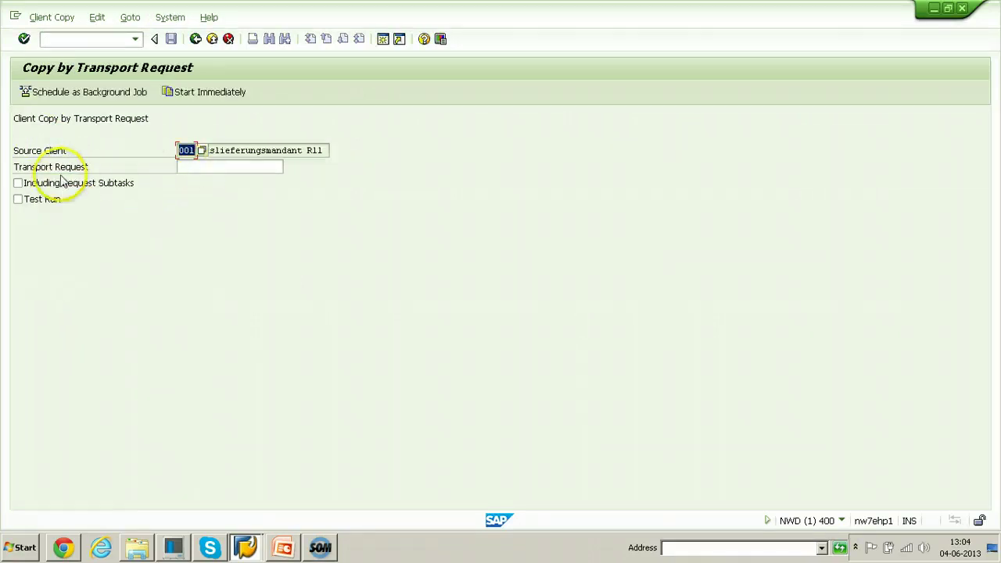
Look up the NWDK* transport requests owned by SAPUSER with source client 001 for the transport request entry
click(194, 169)
click(288, 166)
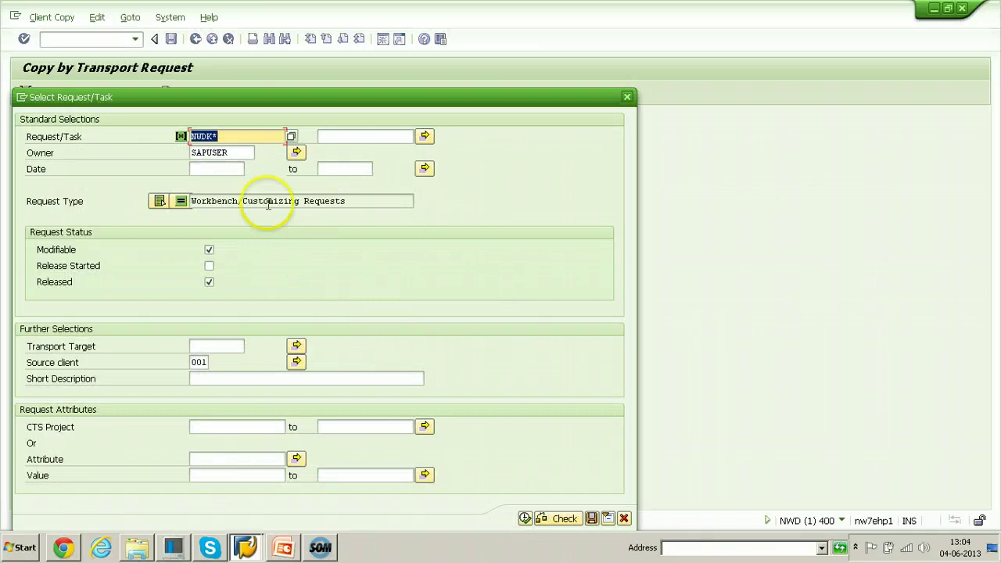
click(241, 151)
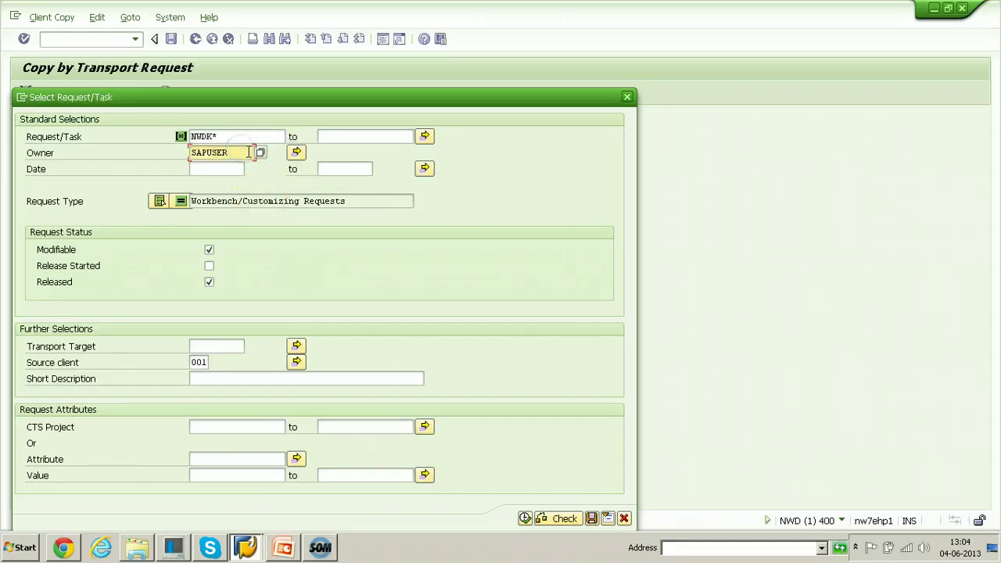
click(524, 518)
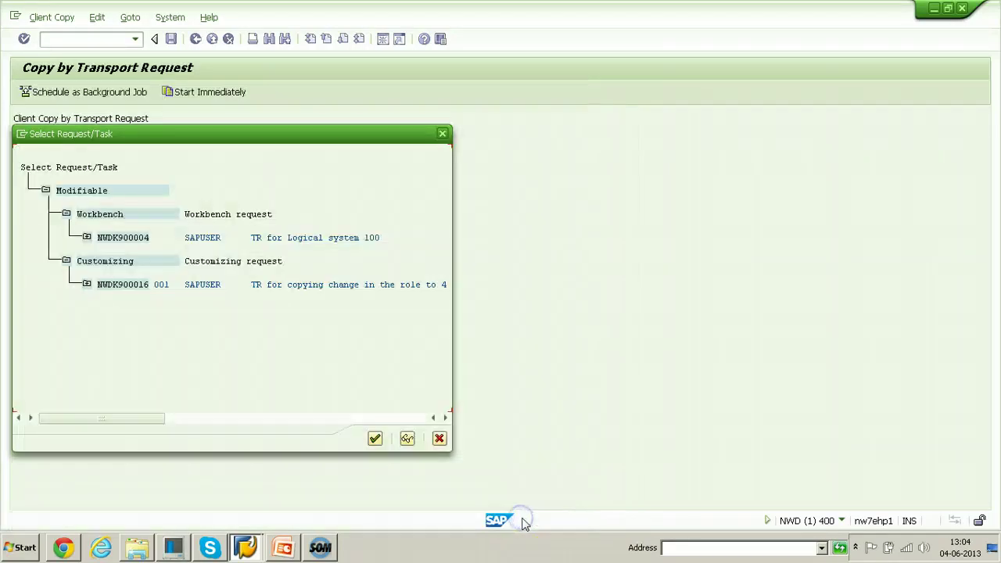
Expand customizing request NWDK900016 down to the role in its task, and choose that request as the transport request
click(133, 286)
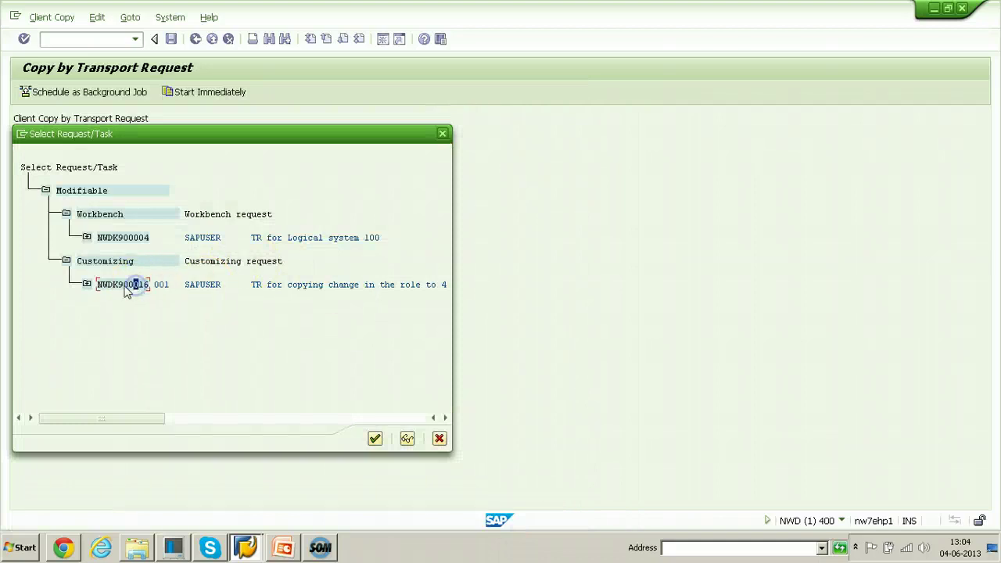
click(86, 285)
click(107, 308)
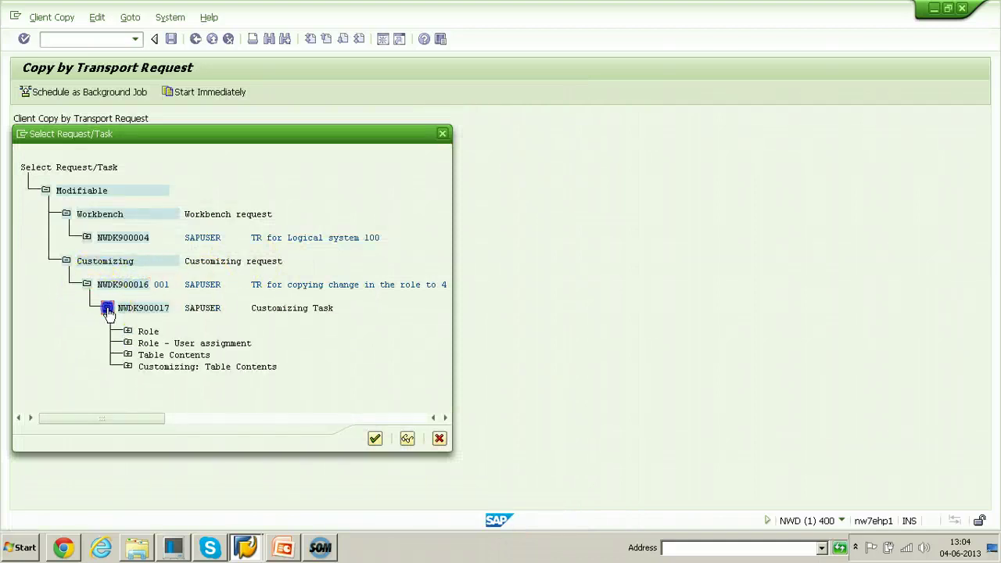
click(127, 331)
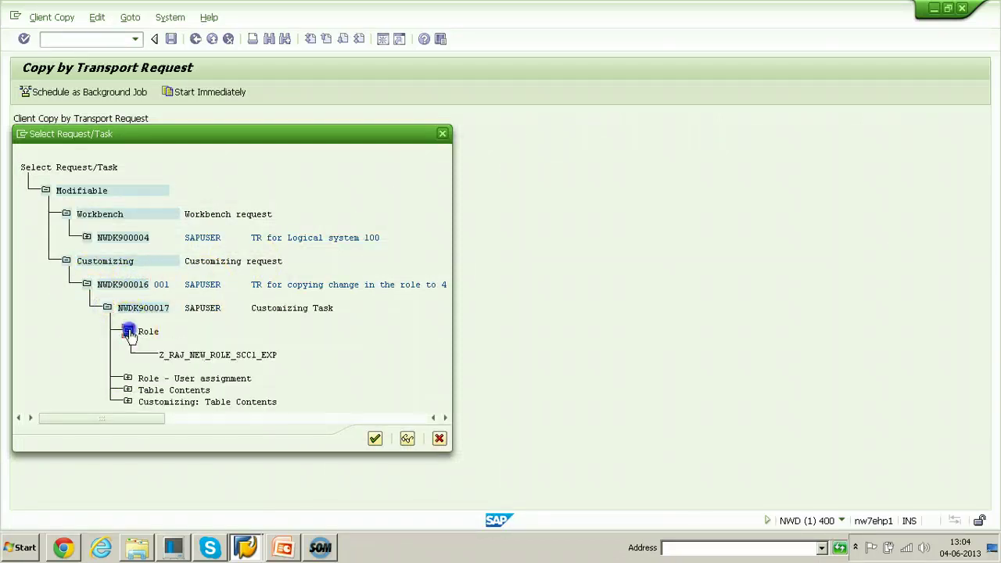
click(208, 356)
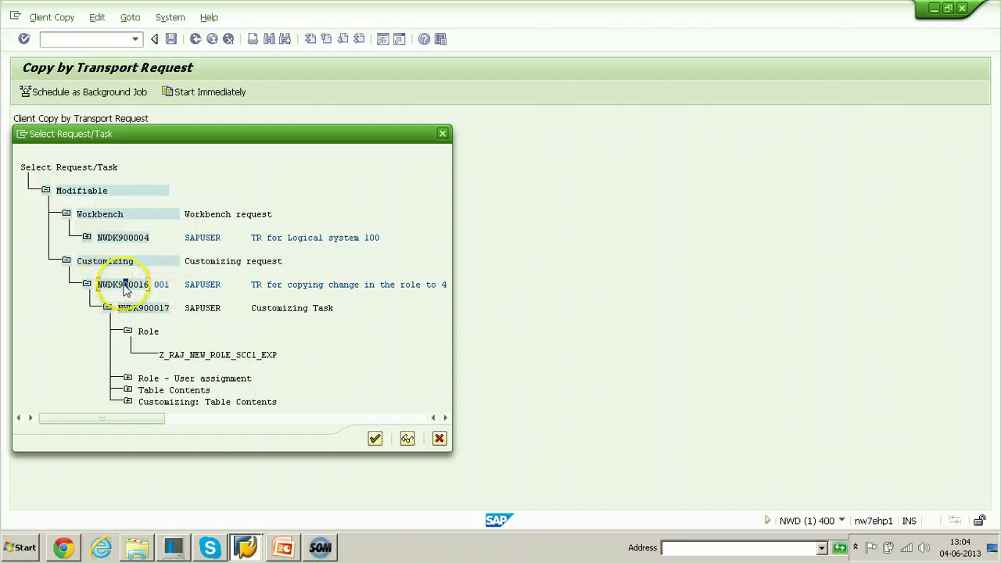
click(374, 438)
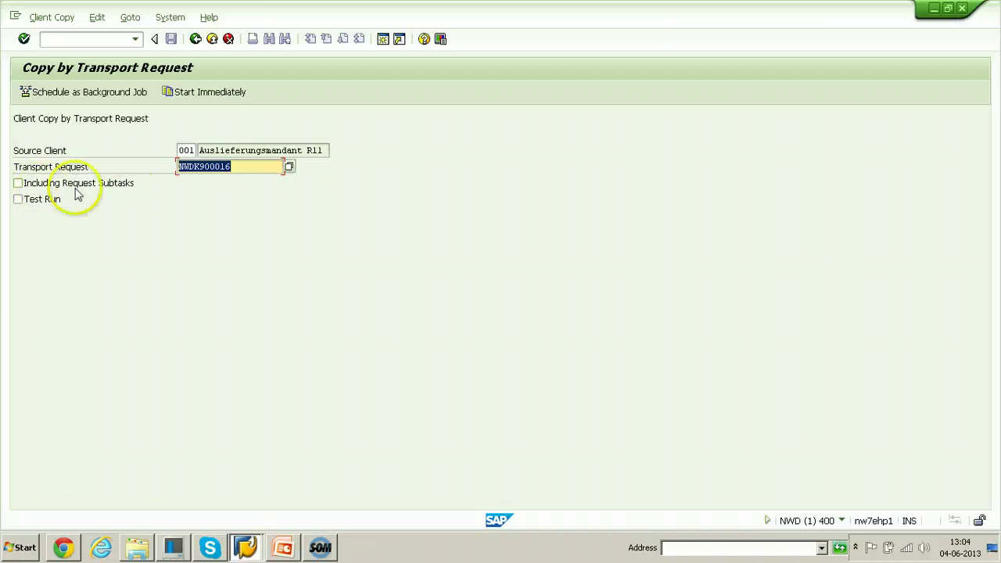
Include the request subtasks and immediately run the confirmed copy of client-specific data from client 001 to 400
click(18, 184)
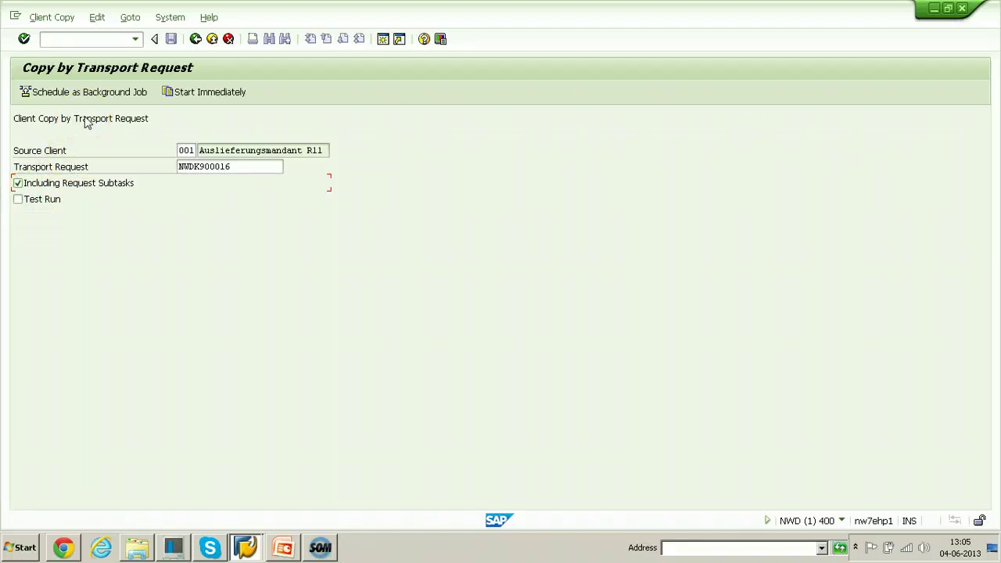
click(89, 92)
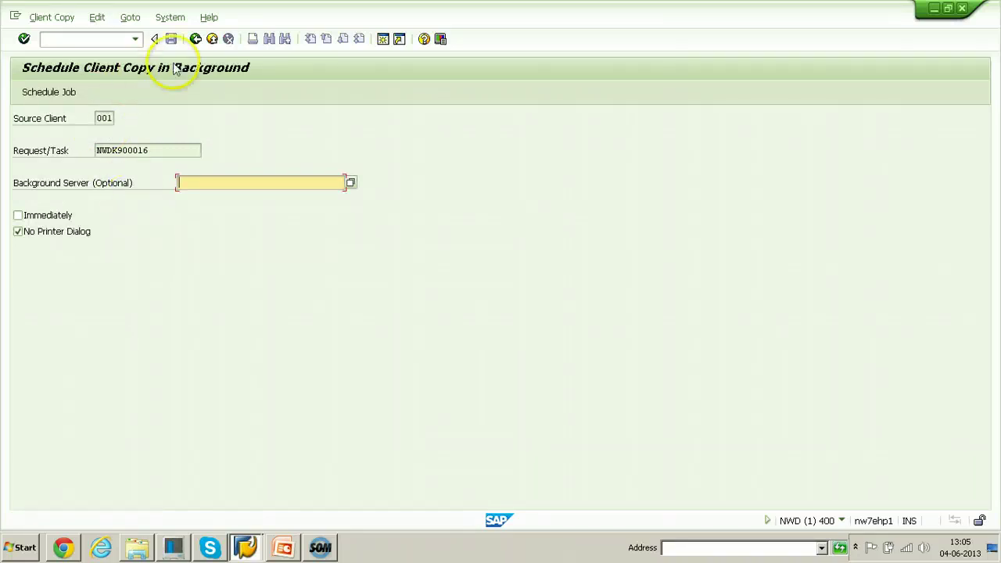
click(195, 38)
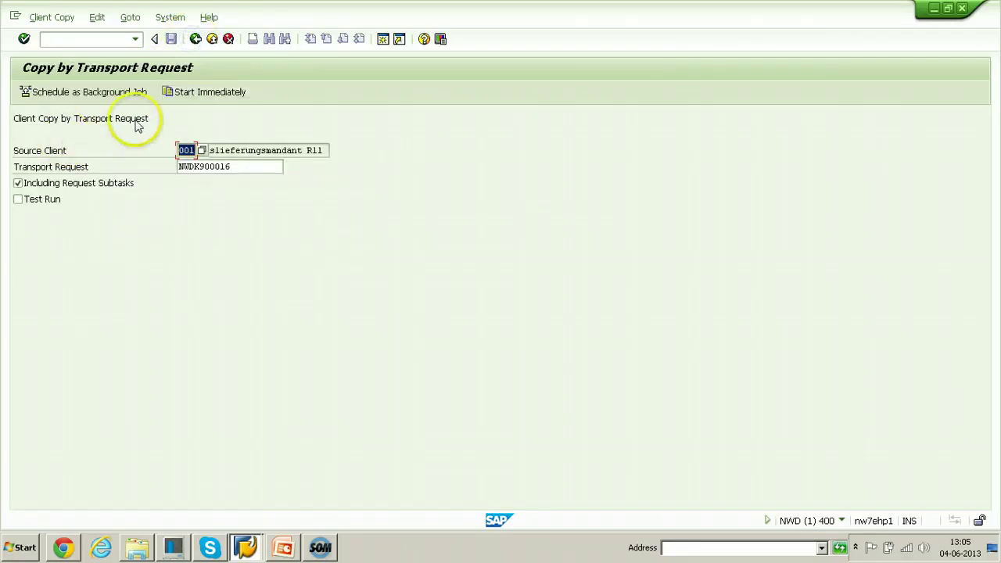
click(208, 93)
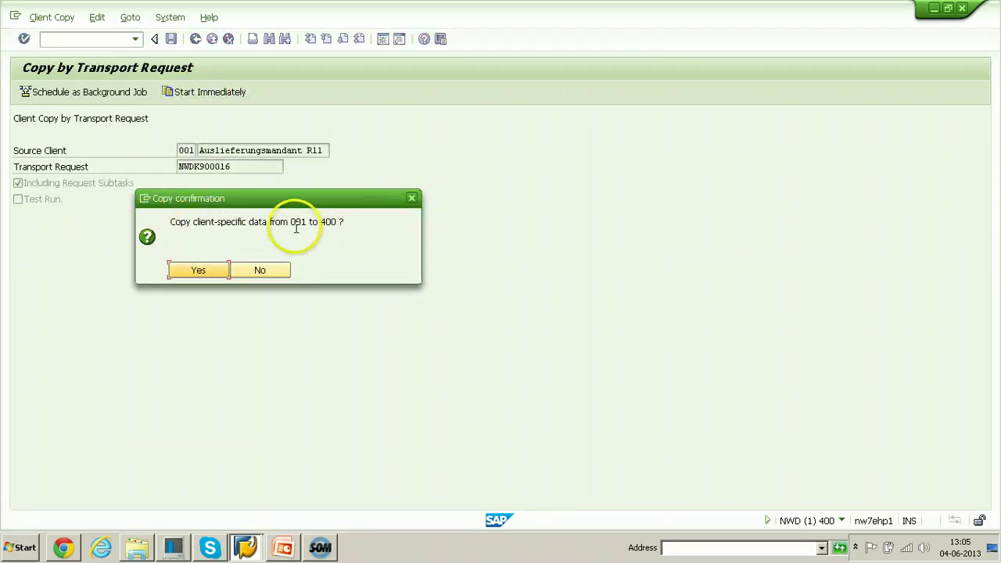
click(200, 270)
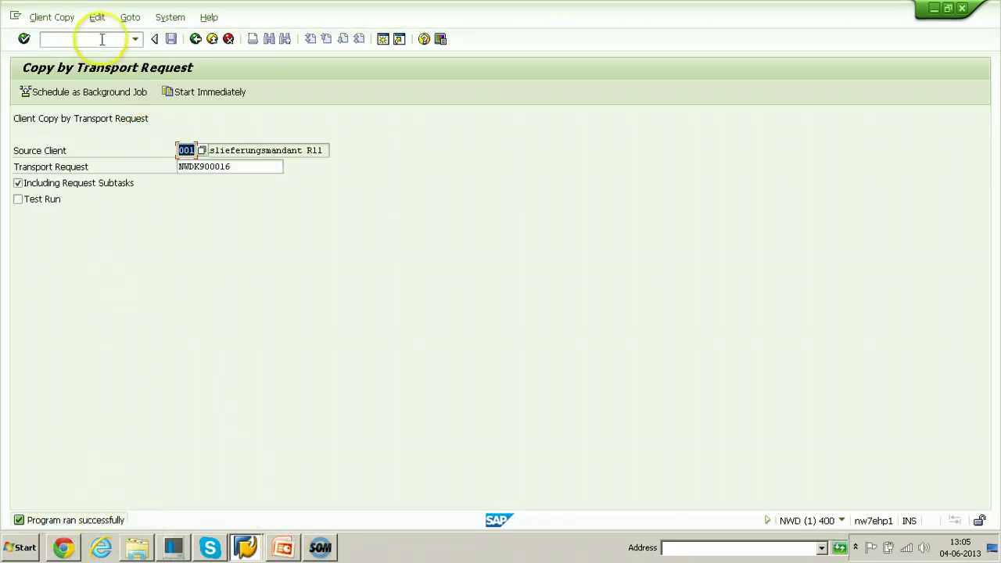
Open transaction PFCG, search the single roles matching Z*, and select role Z_RAJ_NEW_ROLE_SCC1_EXP
text(n)
key(Return)
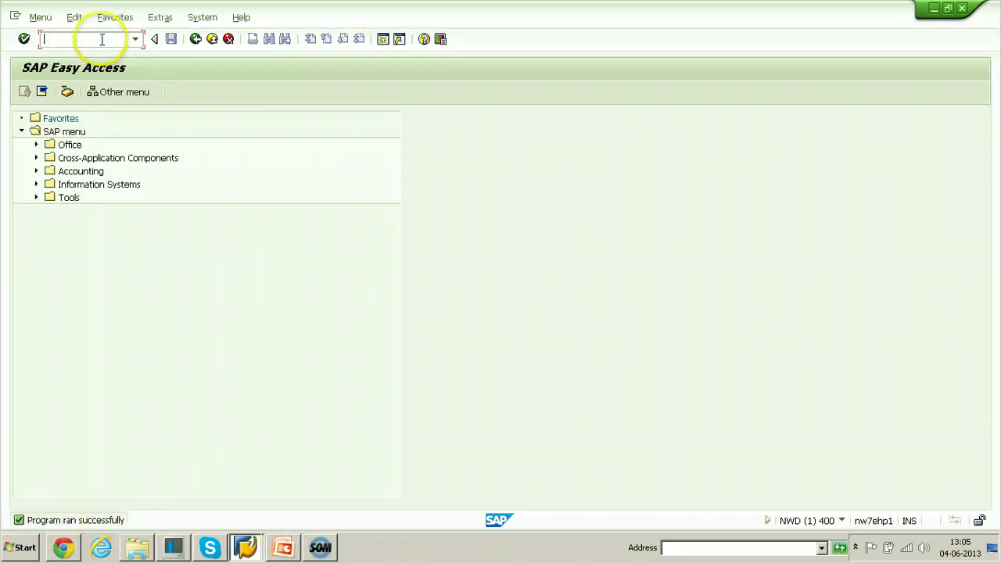
text(pfcg)
key(Return)
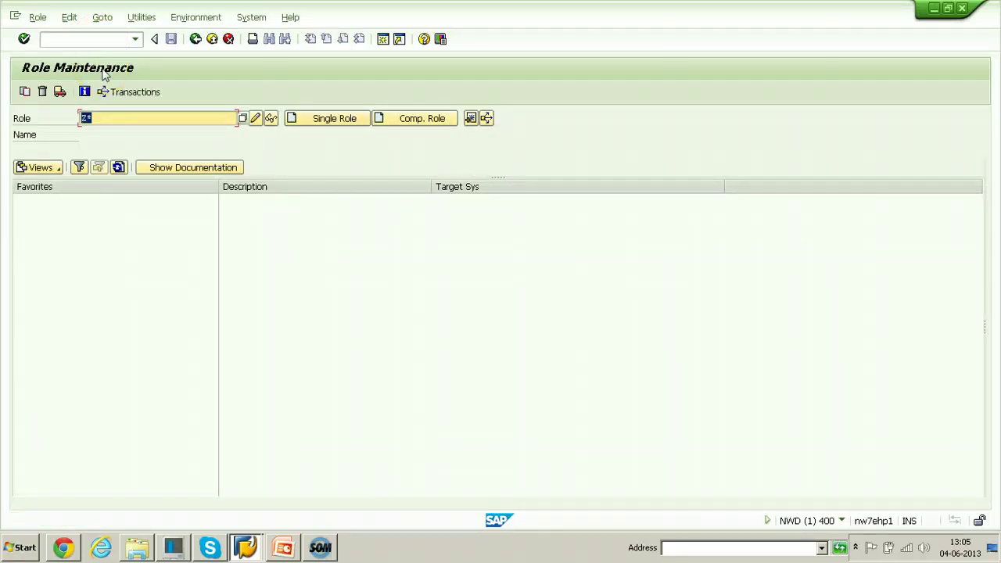
key(F4)
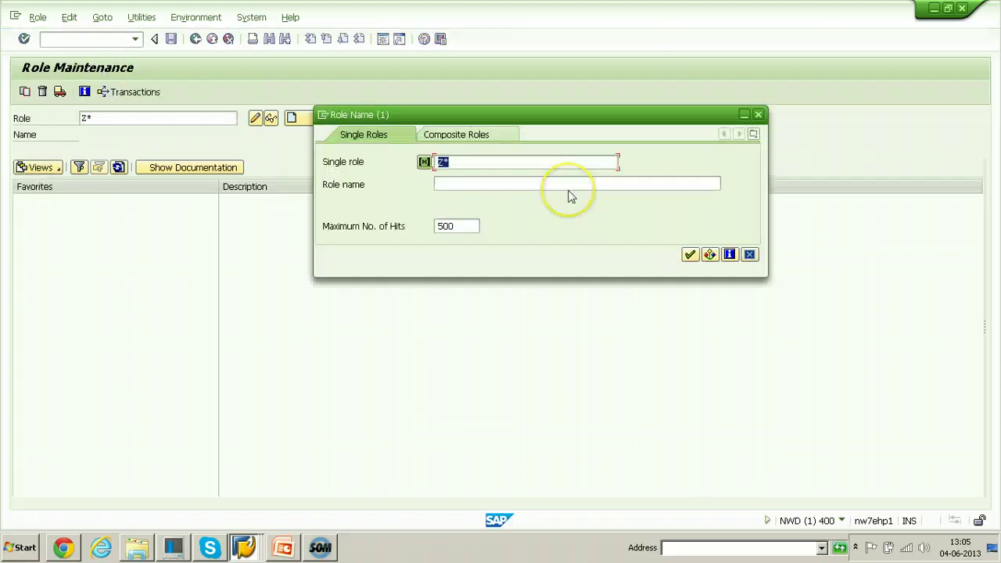
key(Return)
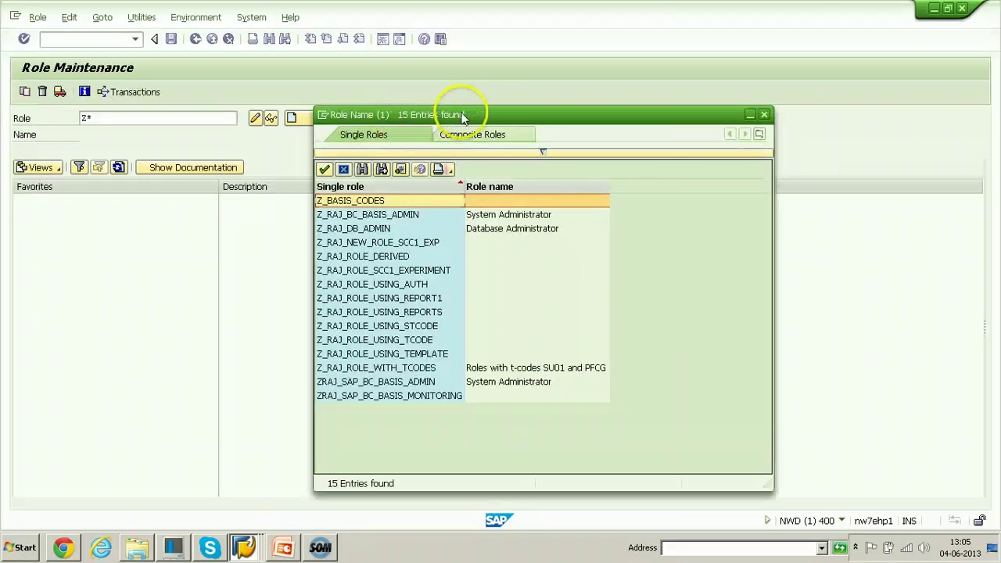
click(362, 257)
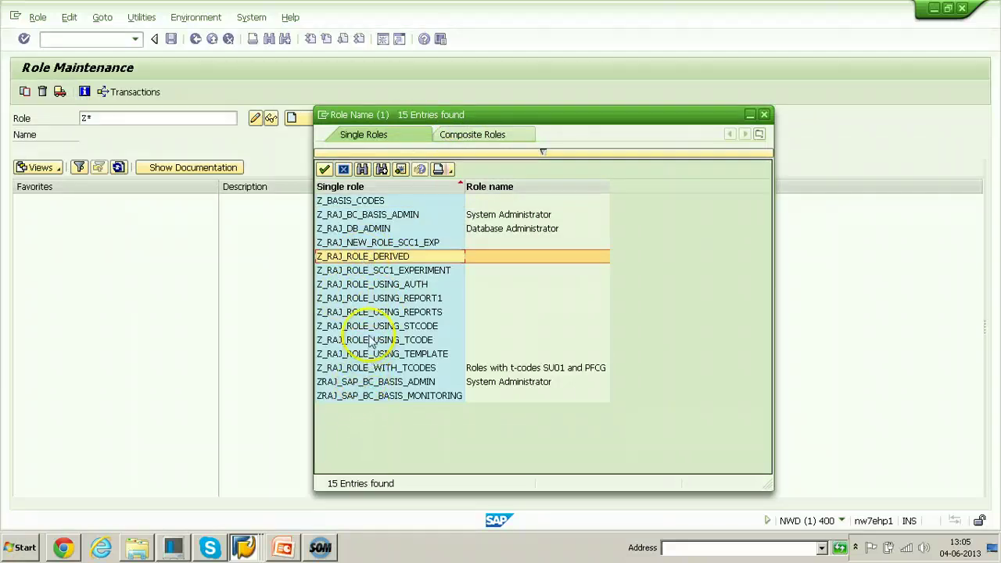
click(379, 397)
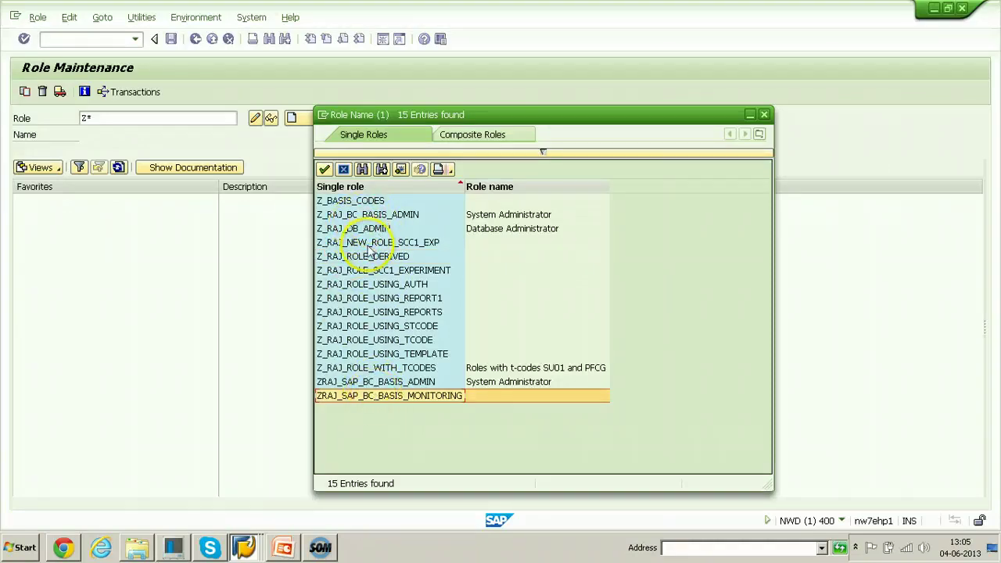
click(361, 244)
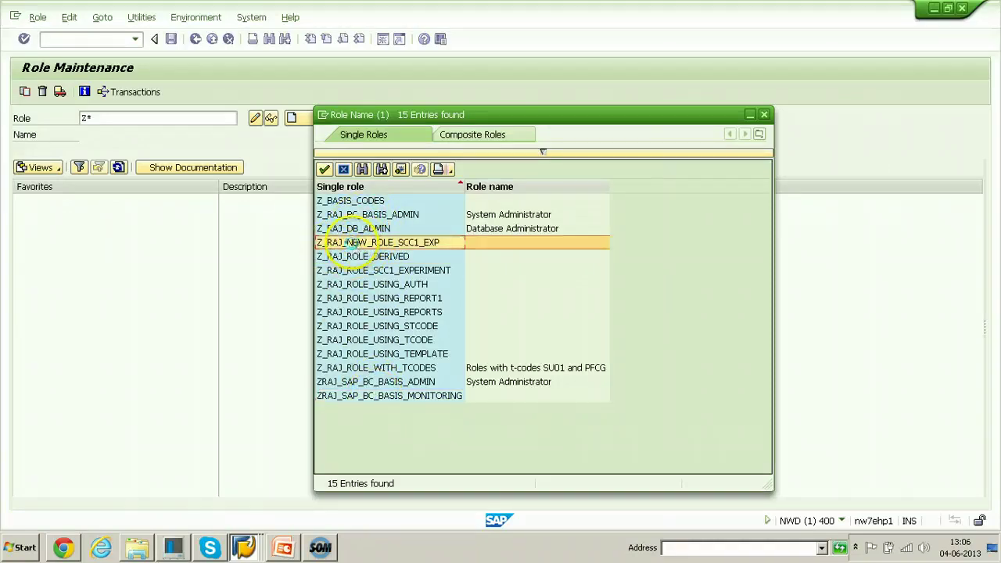
double_click(348, 242)
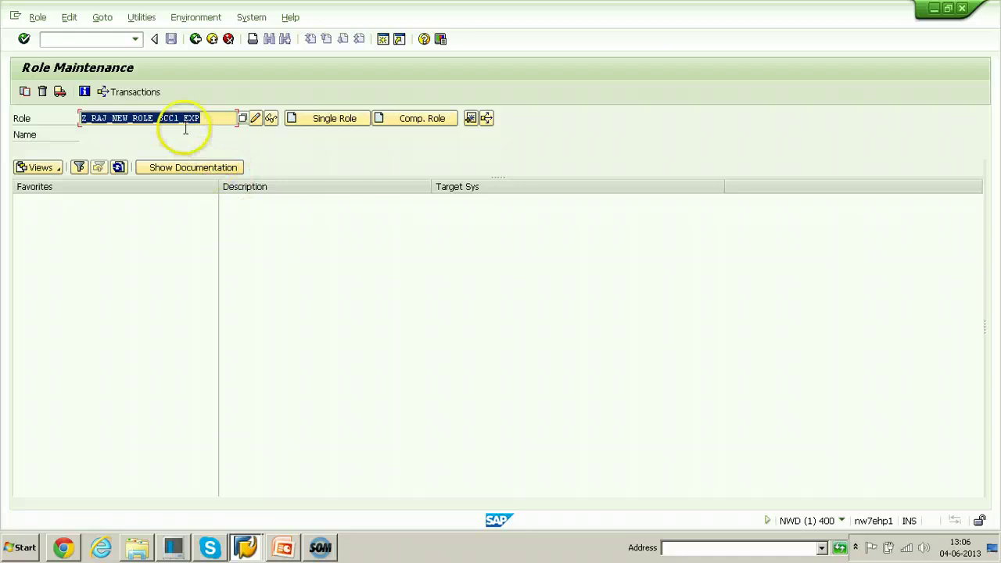
Open role Z_RAJ_NEW_ROLE_SCC1_EXP for change and examine its user assignments, authorizations and role menu
click(325, 122)
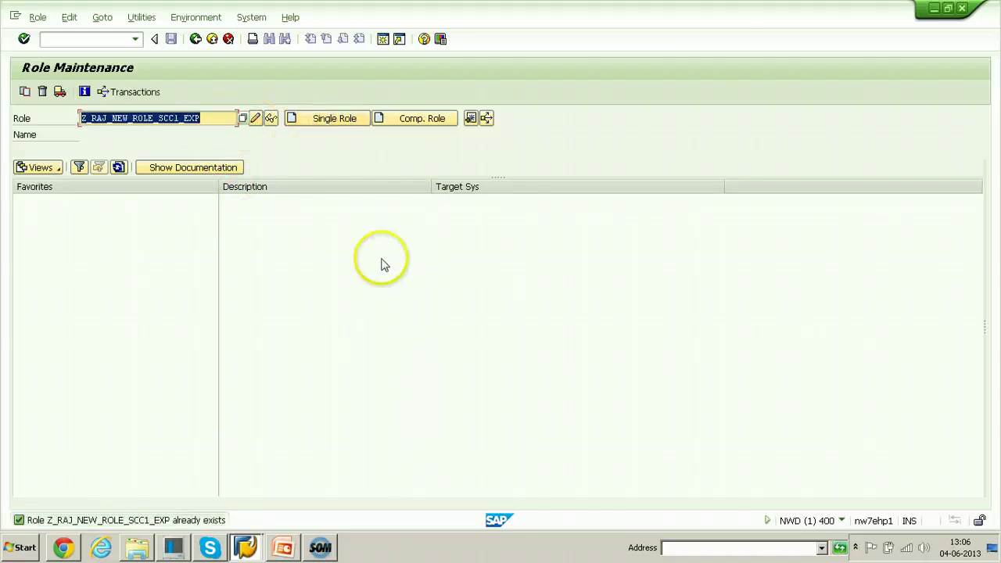
click(256, 119)
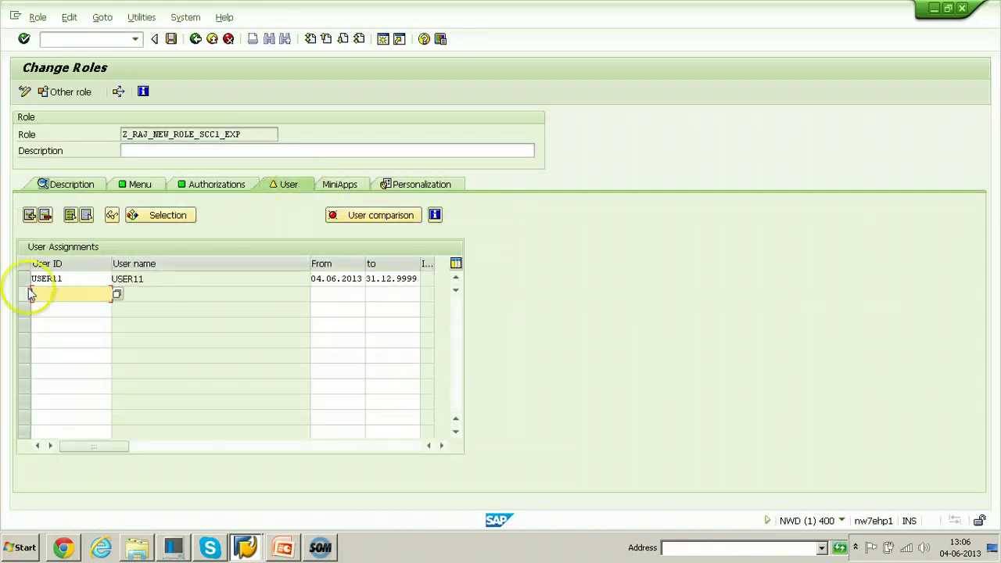
click(222, 185)
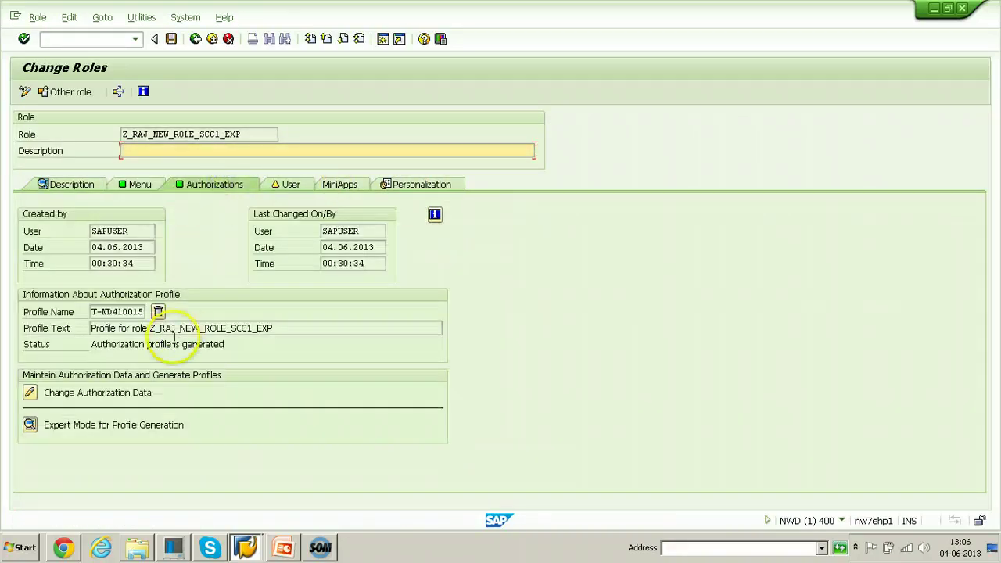
click(136, 184)
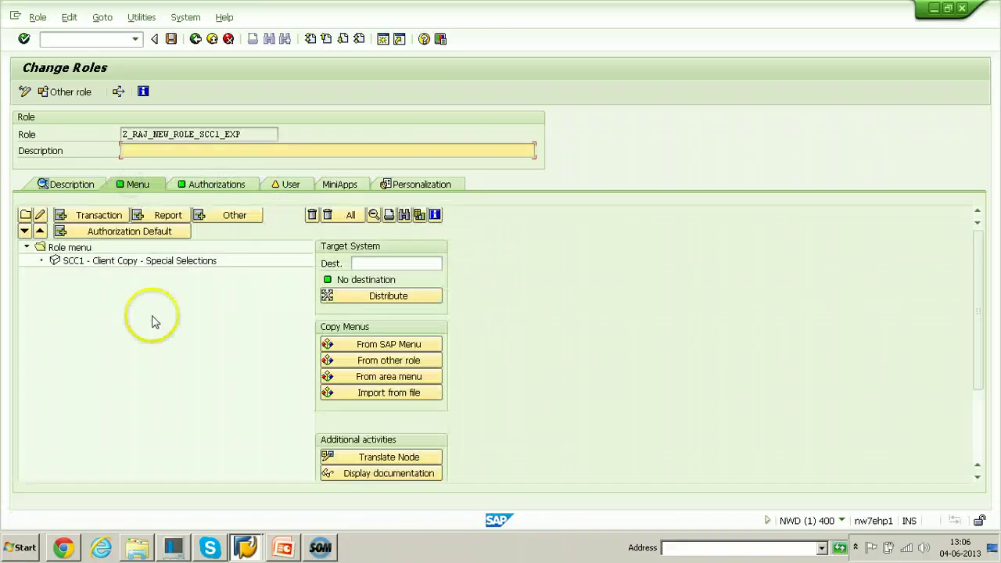
click(65, 261)
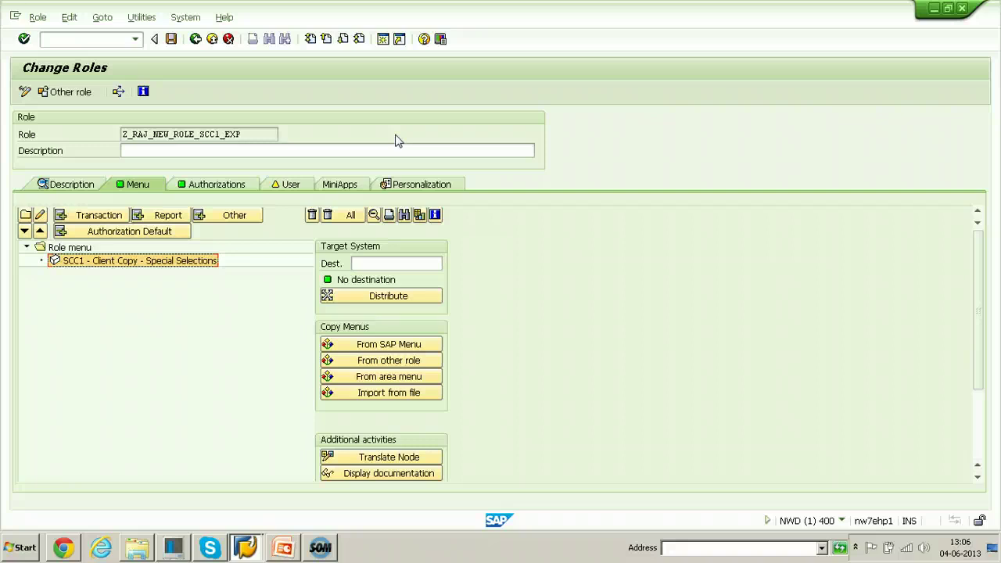
click(410, 550)
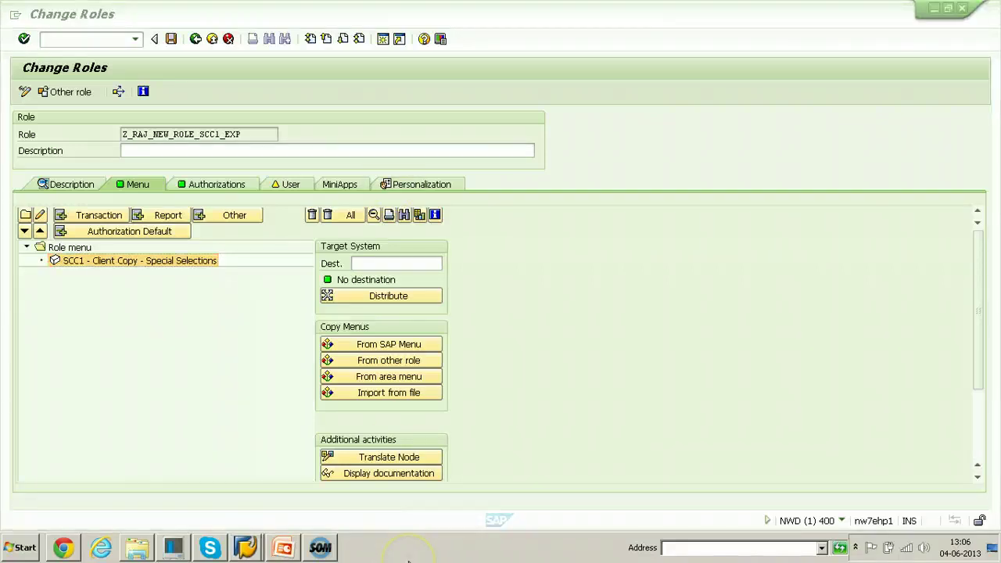